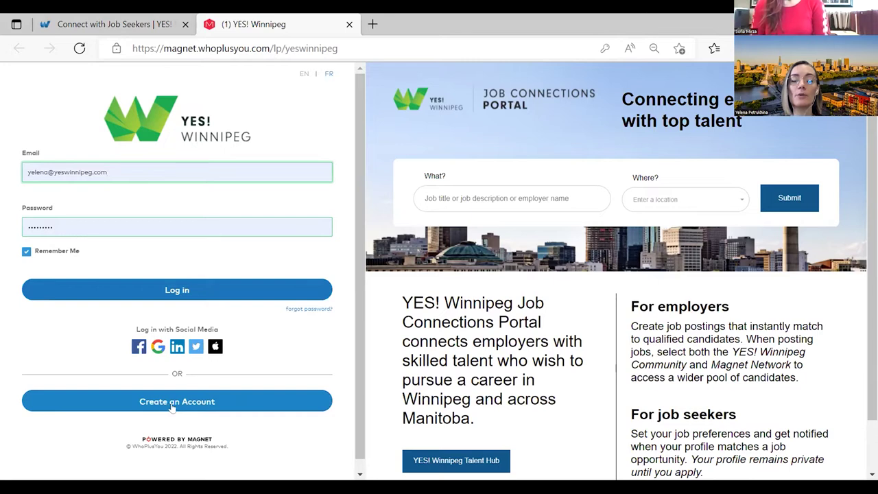
click(166, 402)
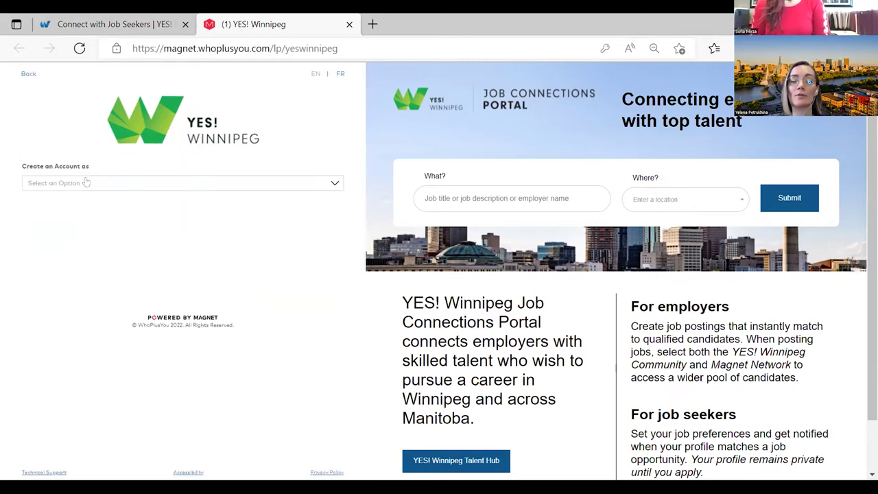
click(86, 182)
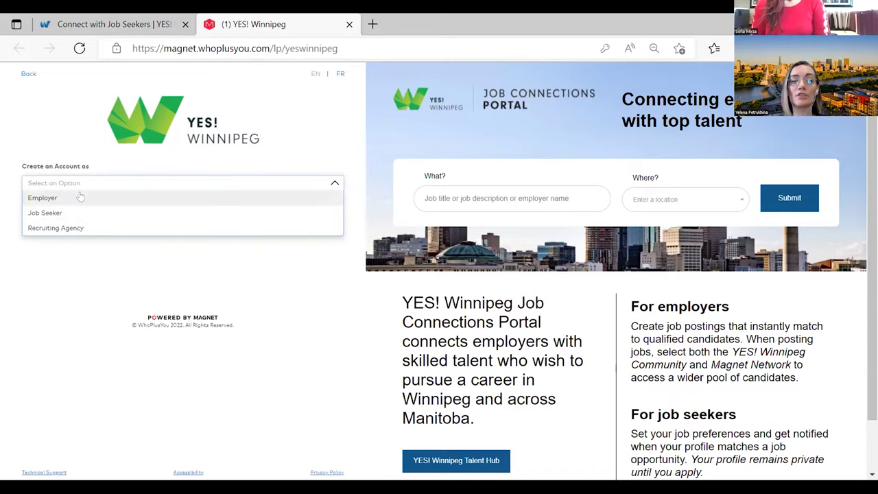
click(42, 198)
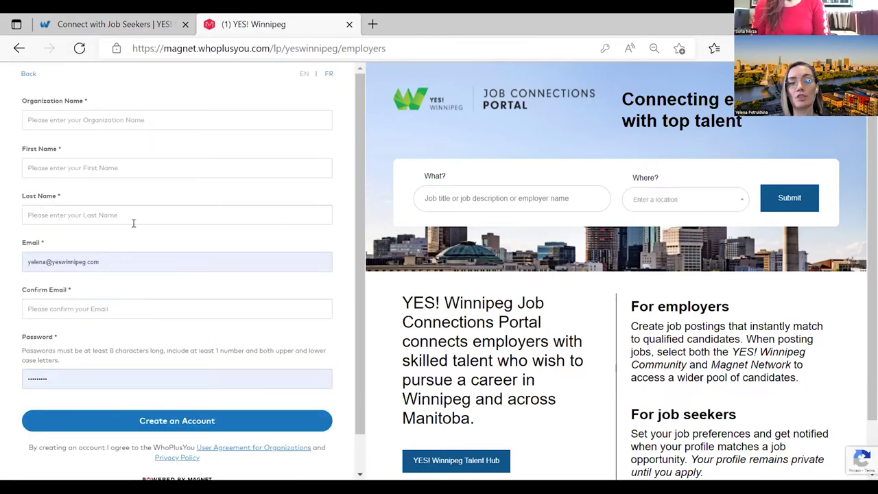
scroll(173, 296, down, 2)
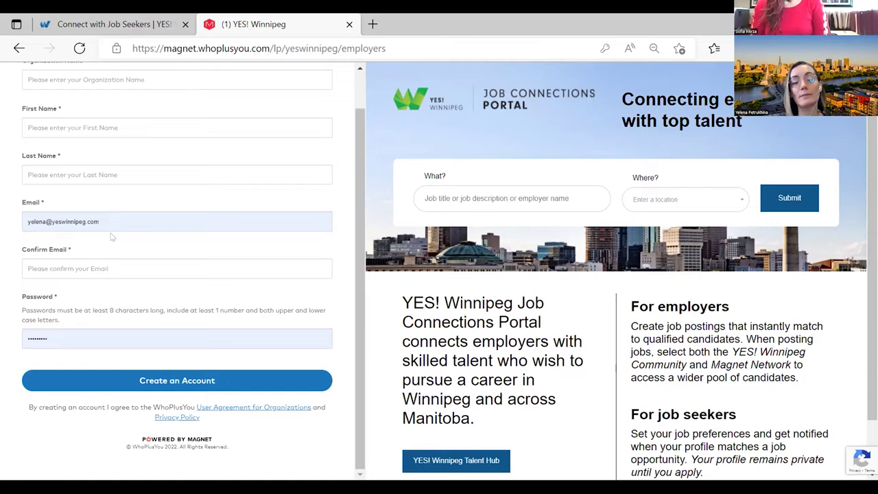
scroll(209, 285, up, 1)
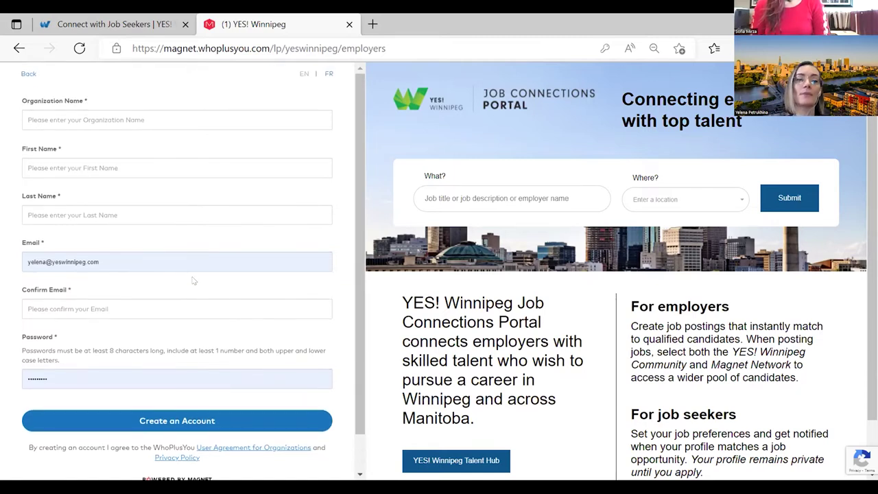
click(19, 48)
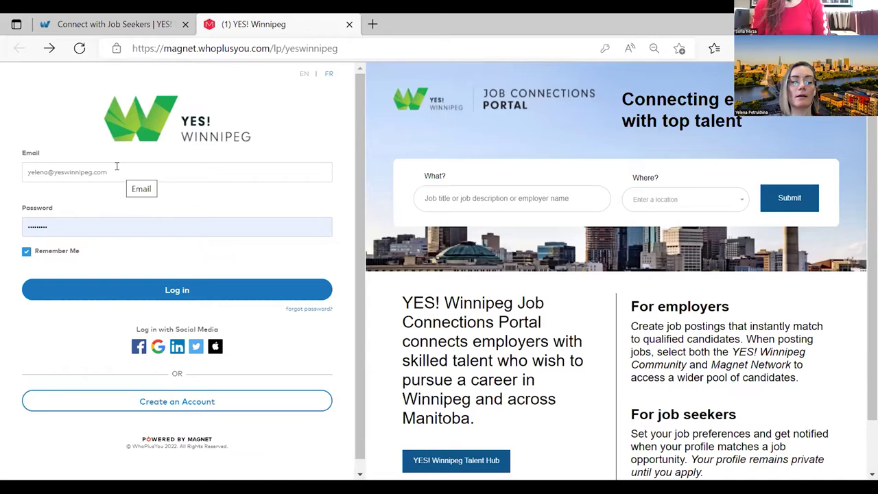
- Log in to Magnet and look over the YES! Winnipeg employer home page
click(198, 288)
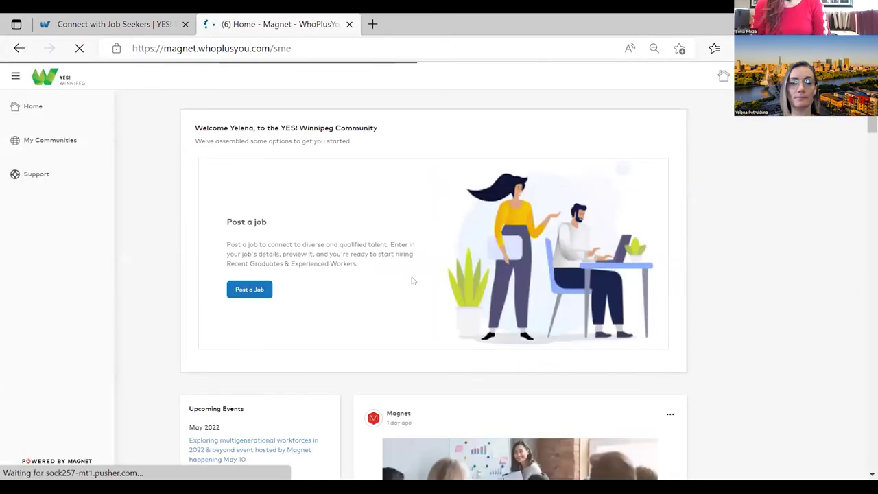
scroll(332, 310, down, 3)
scroll(347, 320, up, 2)
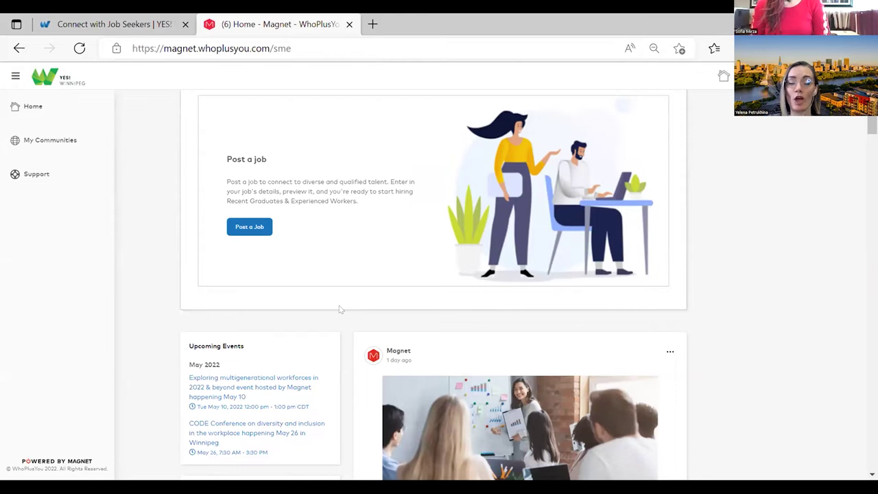
scroll(351, 263, up, 2)
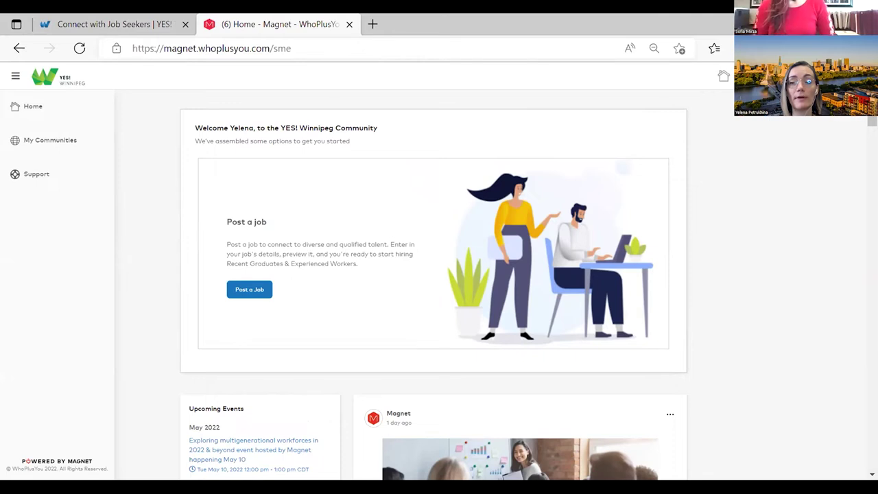
click(748, 75)
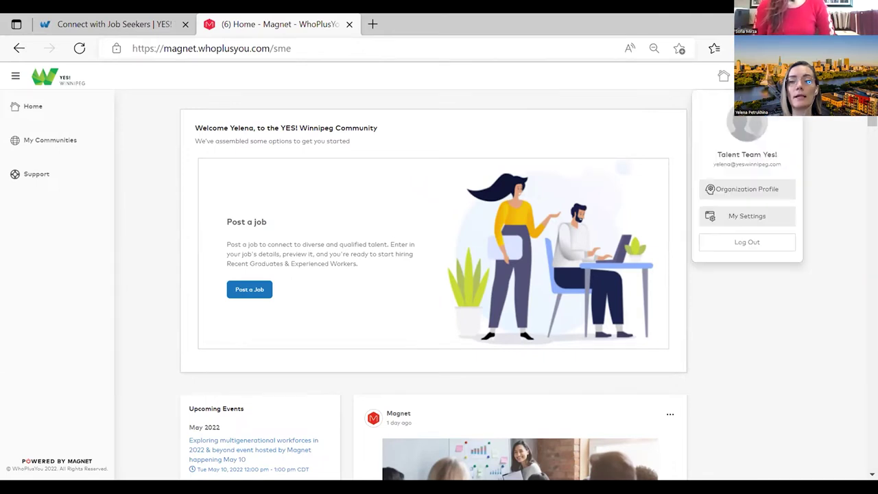
- View the YES! Winnipeg Organization Profile, then go to My Settings from the account menu
click(745, 190)
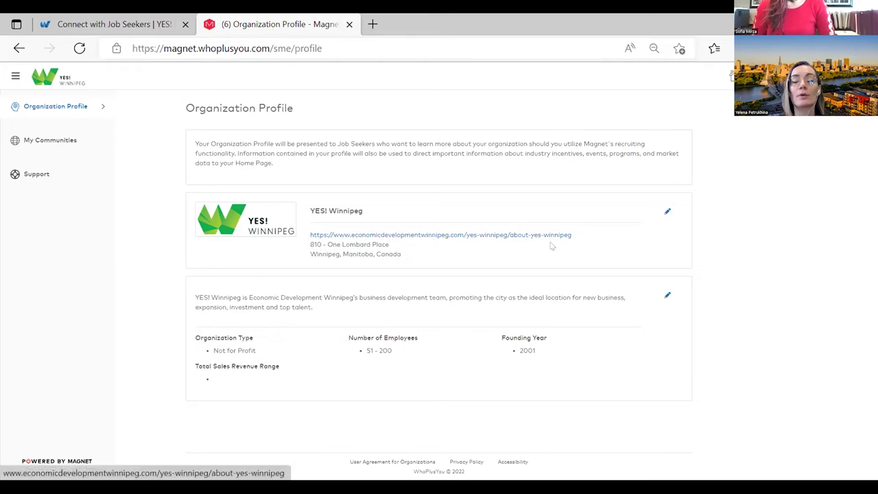
click(795, 76)
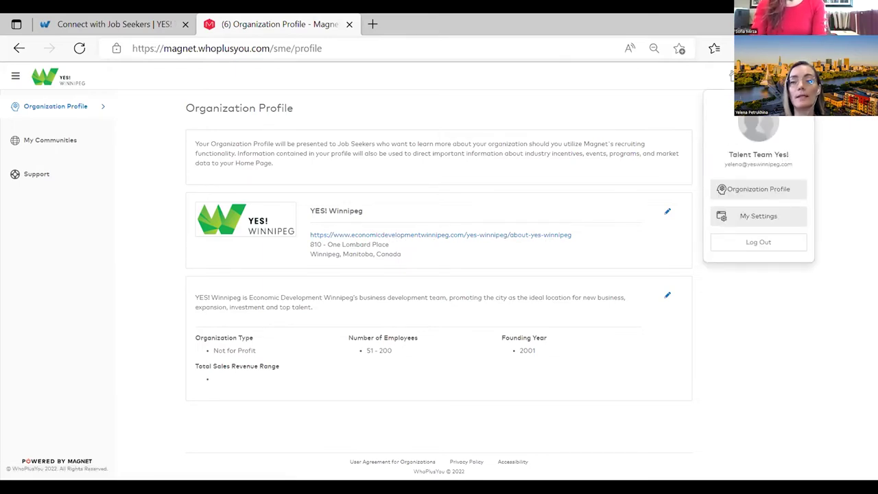
click(758, 216)
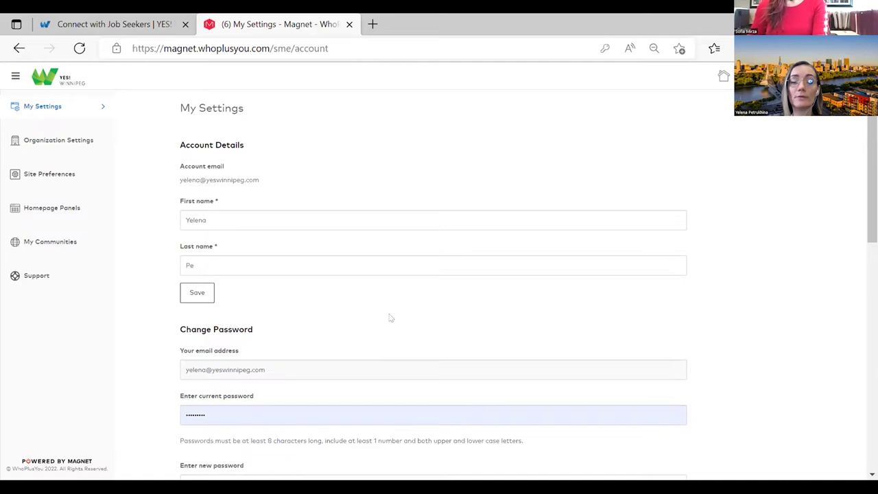
- Review My Settings and the Organization Settings users, then return Home and choose Post a Job
scroll(390, 318, down, 5)
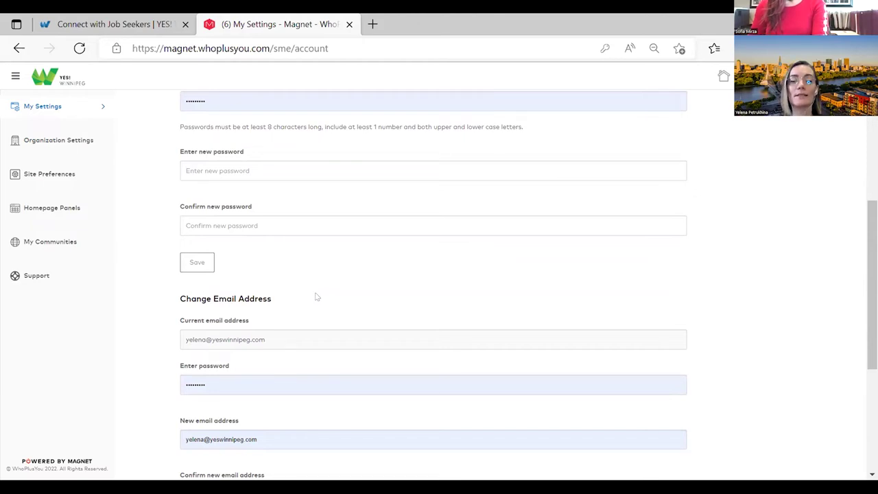
scroll(295, 268, down, 1)
scroll(289, 311, down, 1)
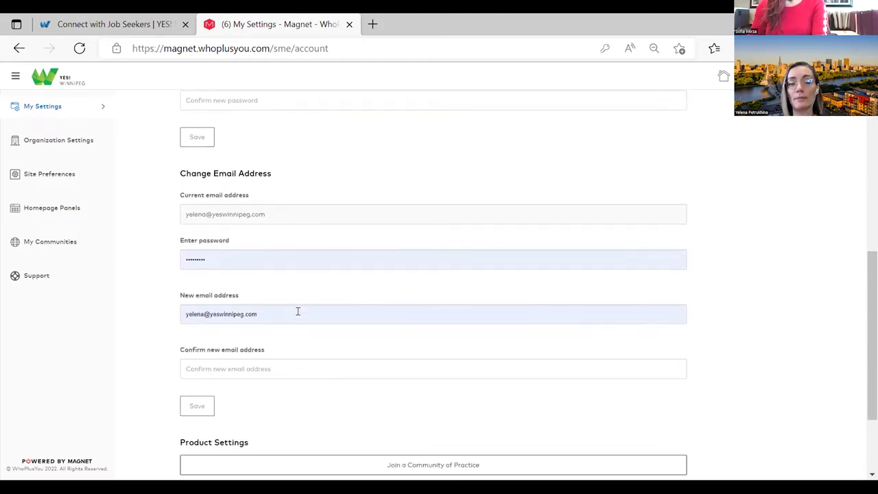
scroll(243, 385, down, 1)
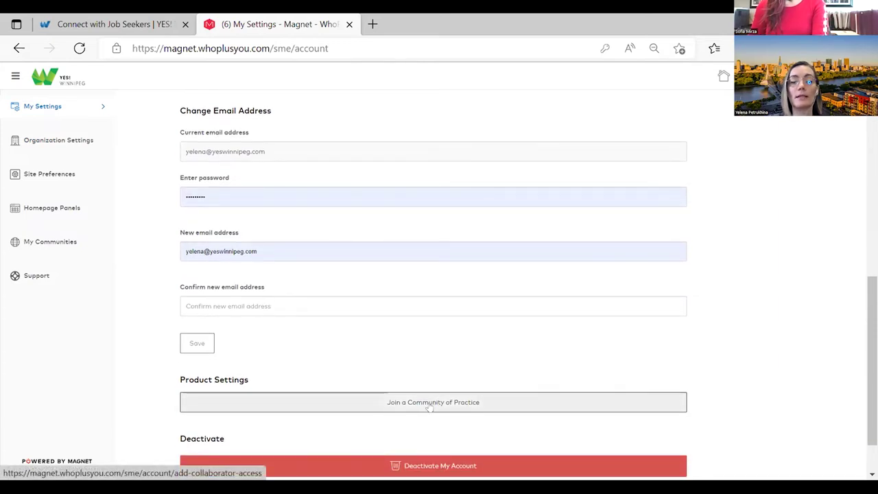
scroll(201, 341, up, 4)
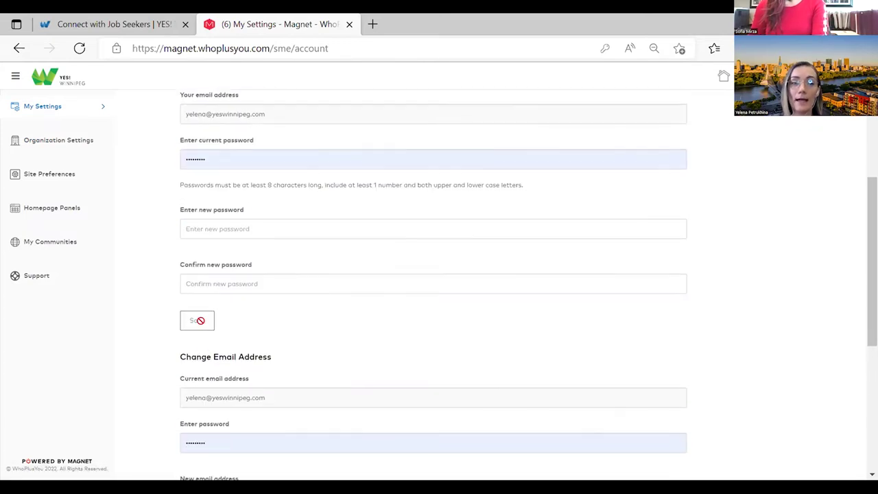
click(63, 142)
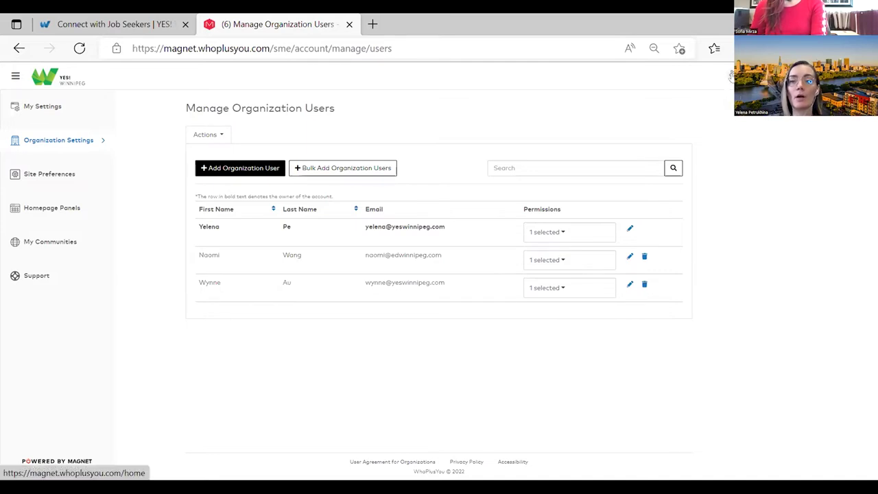
click(731, 77)
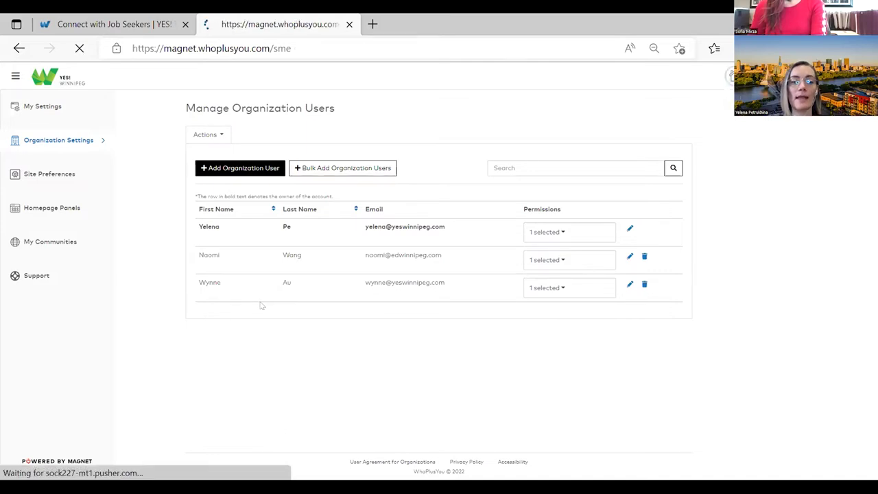
click(235, 292)
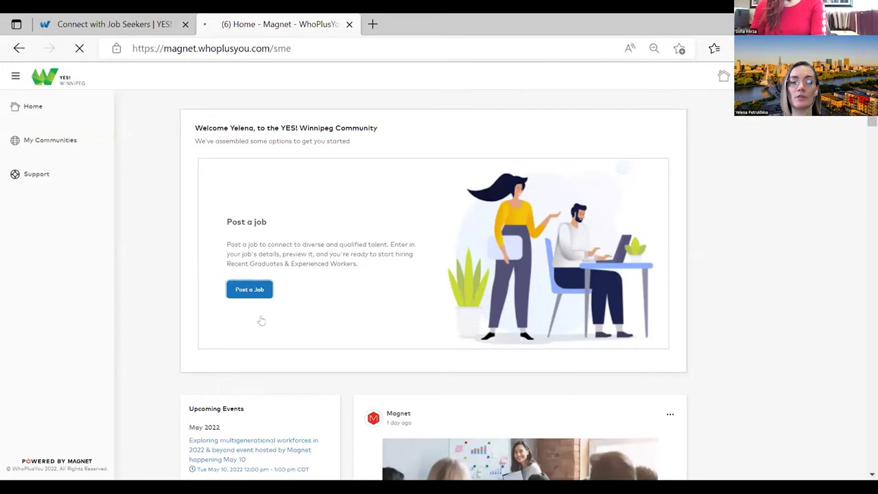
- Pick Professional and Skilled Workers as the hiring audience and continue to the New Job Posting form
click(602, 386)
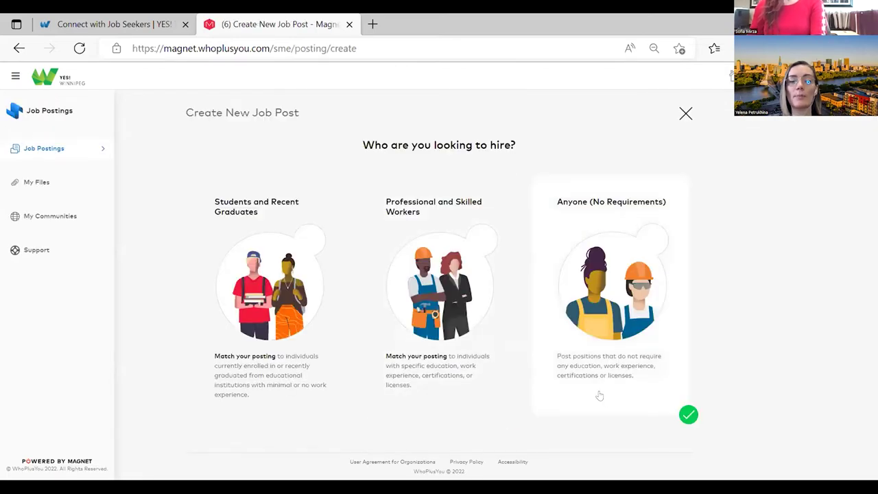
click(271, 381)
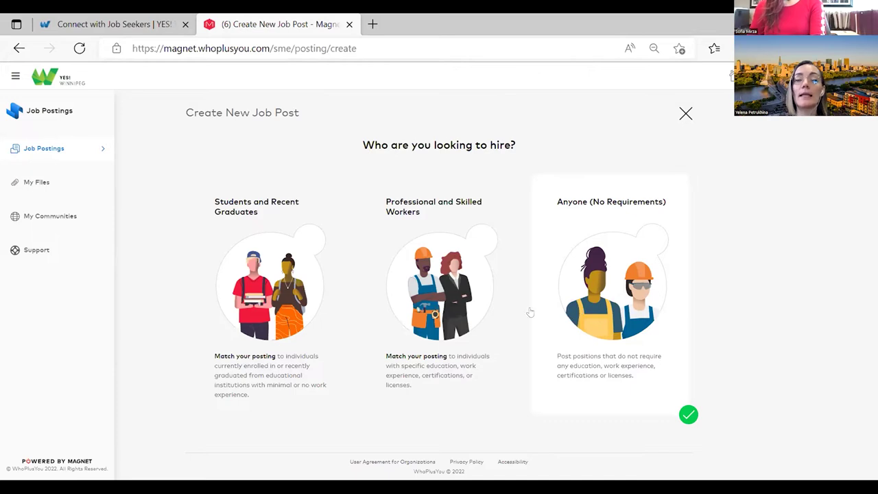
click(490, 274)
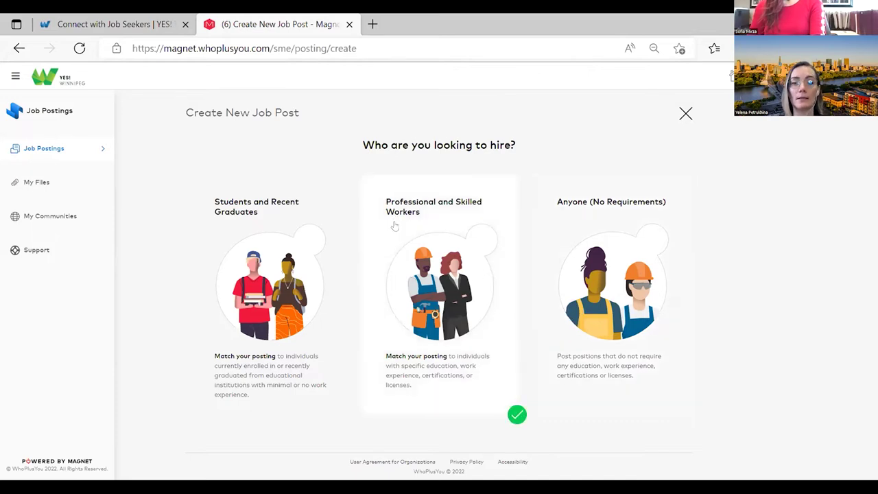
click(459, 331)
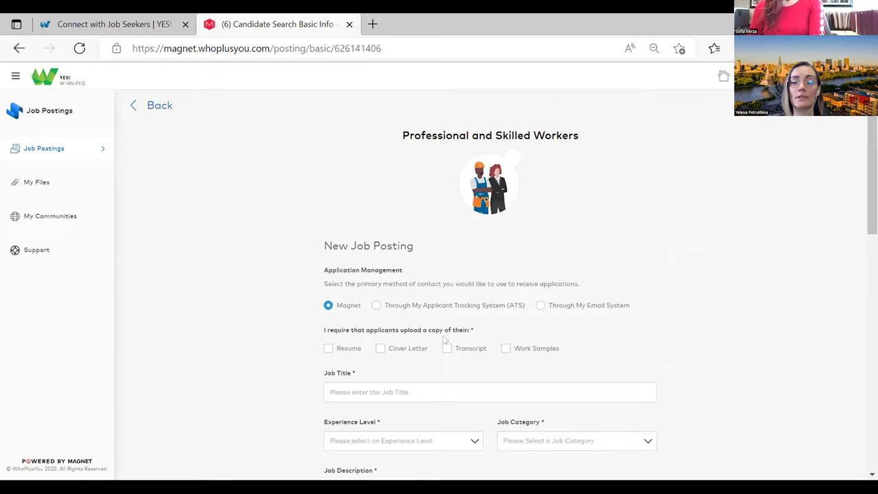
scroll(445, 339, down, 1)
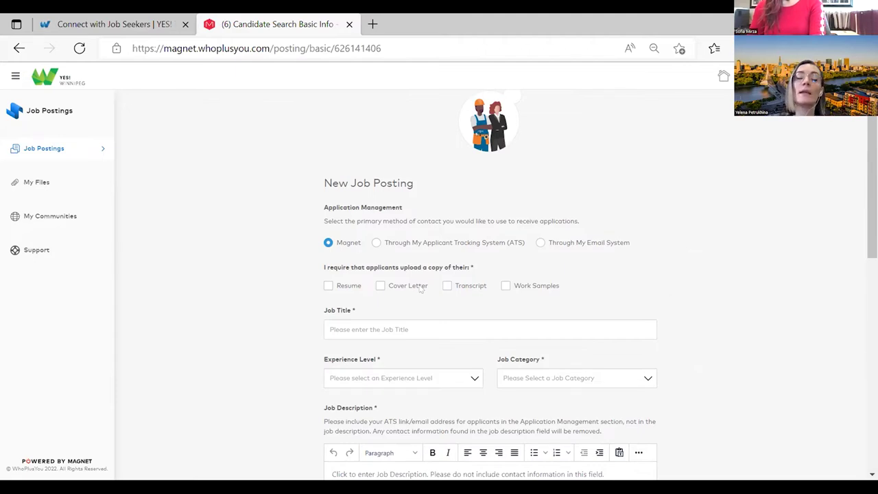
- Keep applications going through Magnet instead of an ATS, and require a resume upload
click(377, 243)
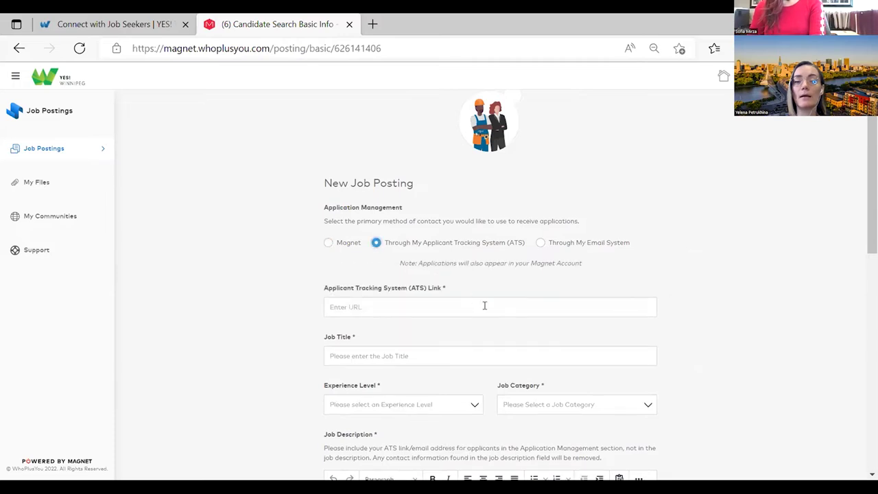
click(337, 301)
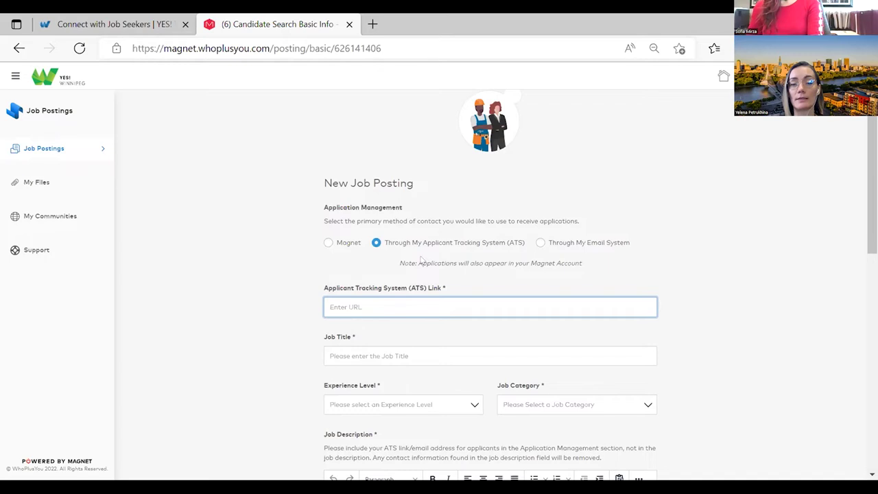
click(329, 243)
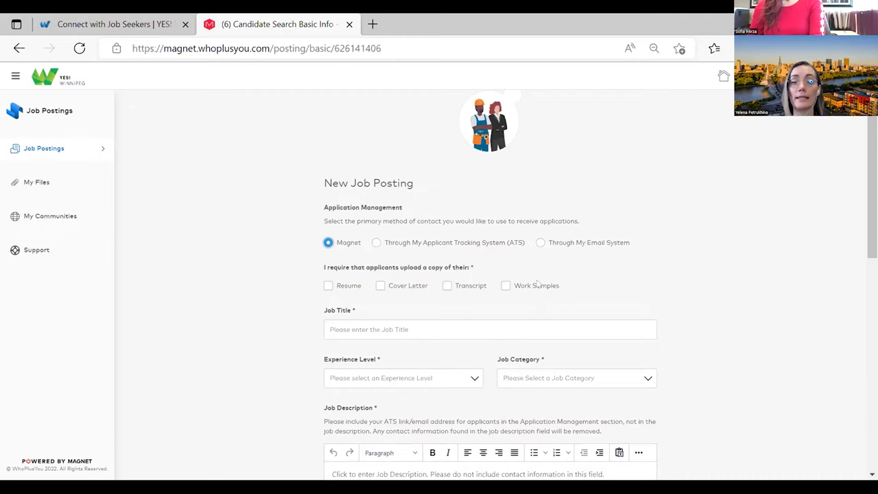
scroll(538, 285, down, 1)
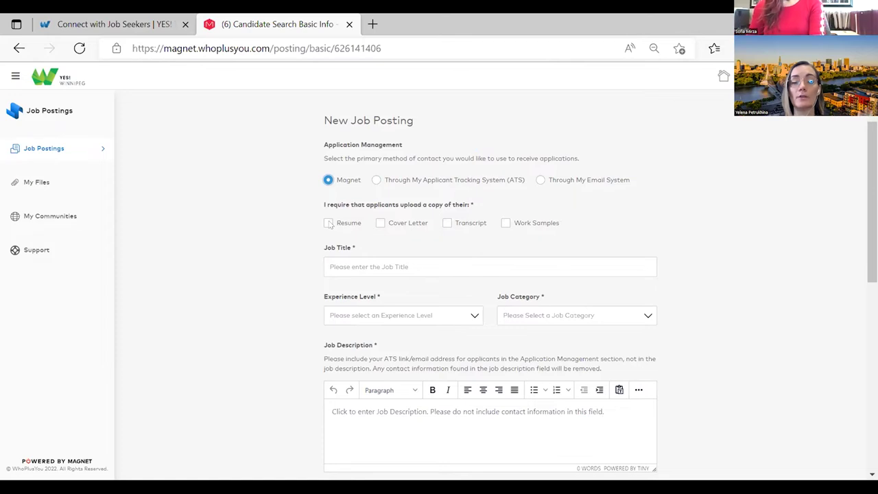
click(329, 223)
- Require a cover letter, use the Administrative Assistant title, and set Entry Level or Junior experience
click(380, 223)
scroll(454, 260, down, 1)
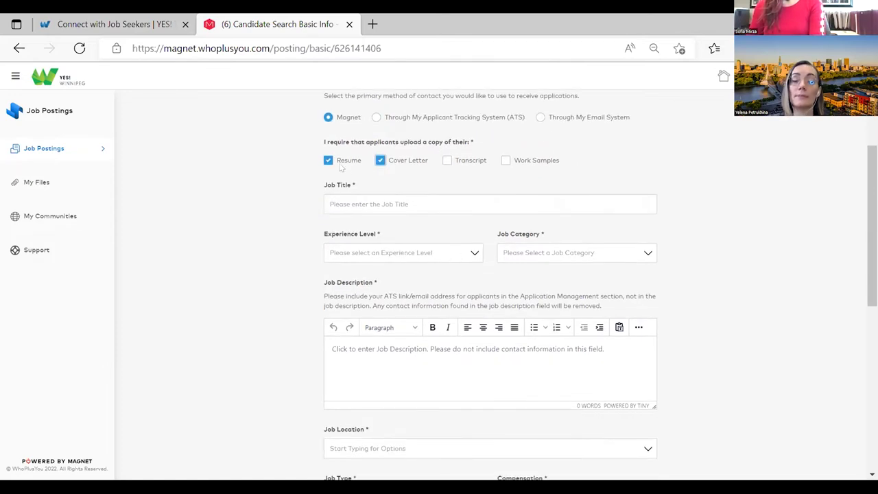
click(350, 200)
click(351, 249)
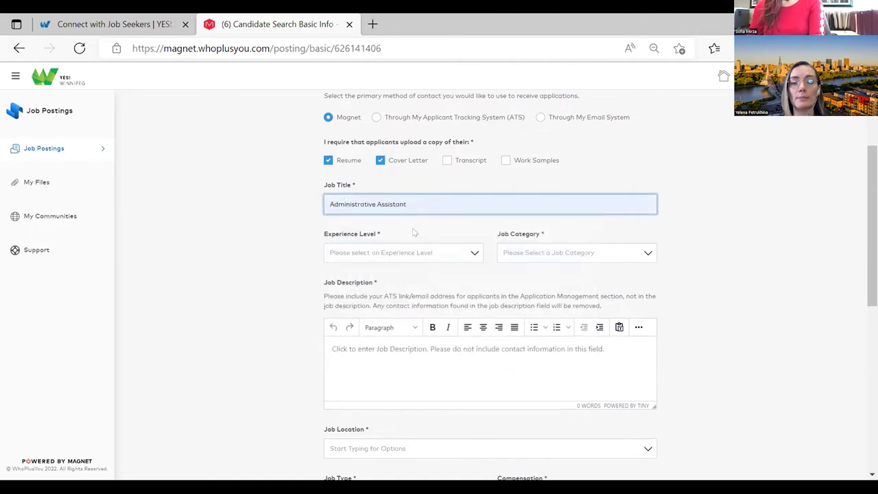
scroll(412, 231, down, 1)
click(429, 192)
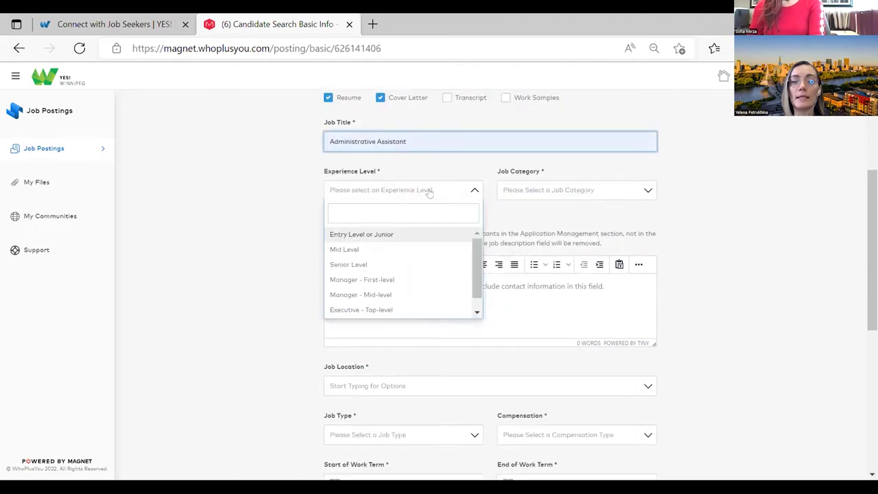
click(368, 234)
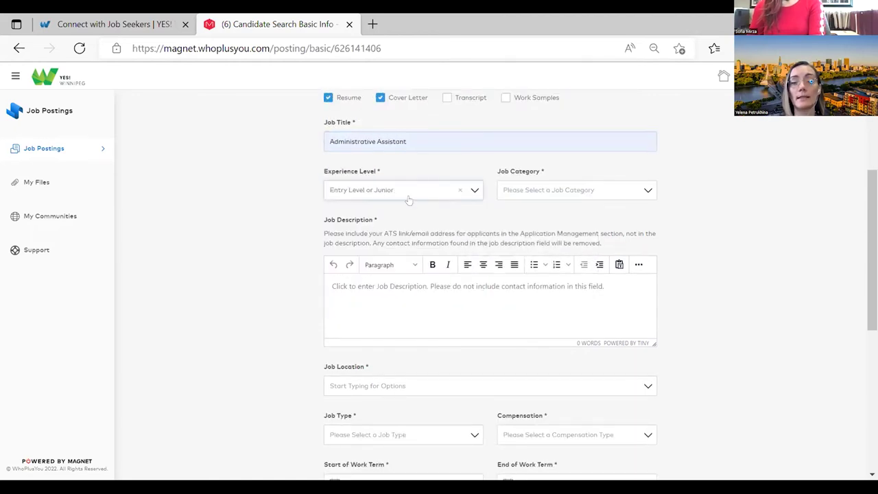
- Set the job category to Administration, Business Operations and Human Resources
click(582, 193)
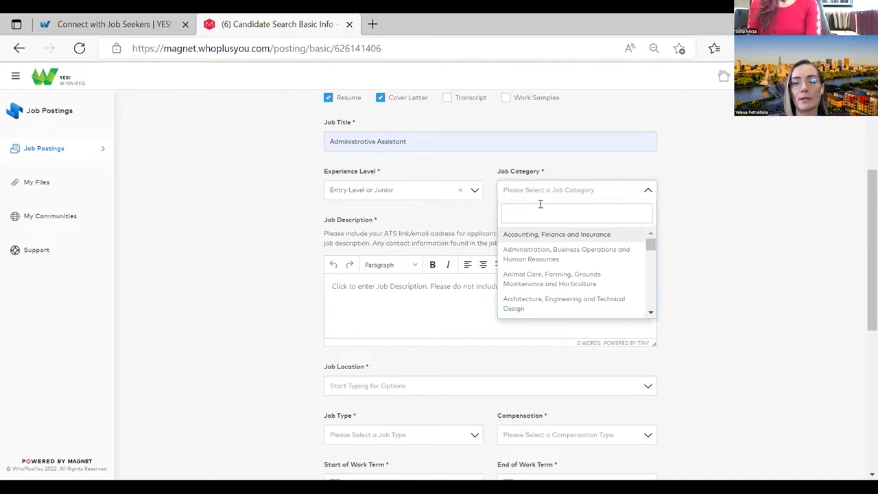
text(wo)
key(BackSpace)
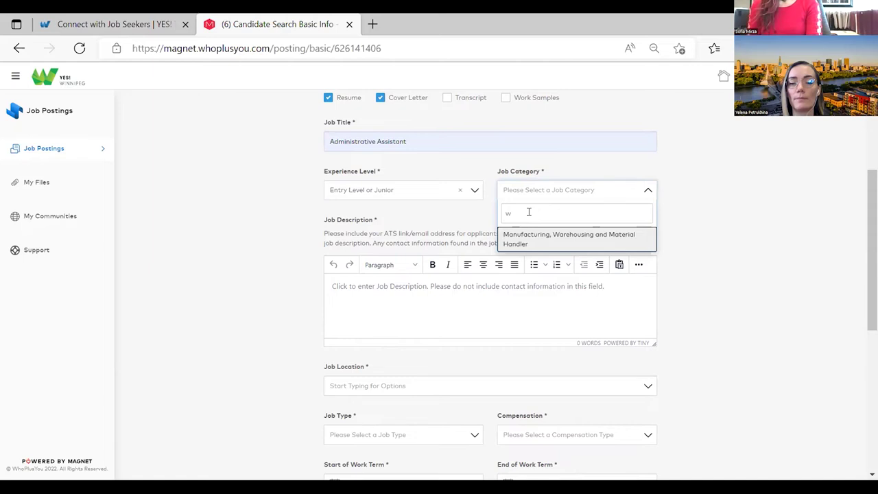
key(BackSpace)
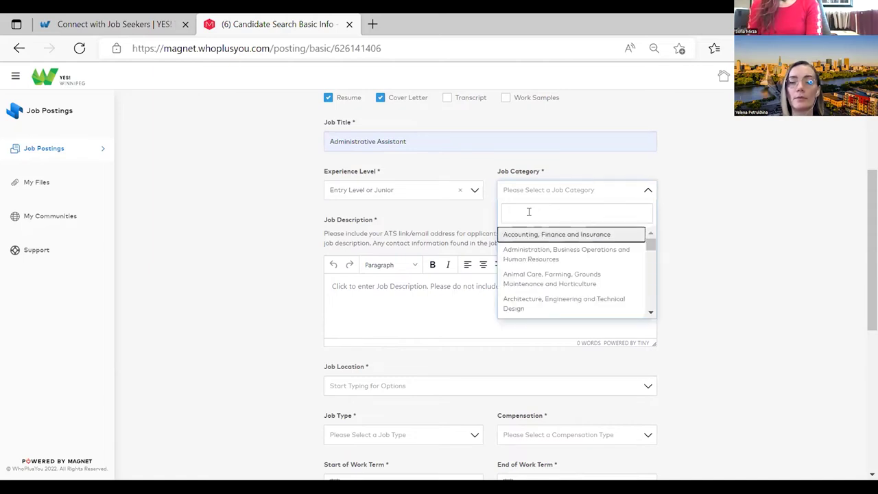
scroll(590, 264, down, 4)
scroll(590, 262, down, 8)
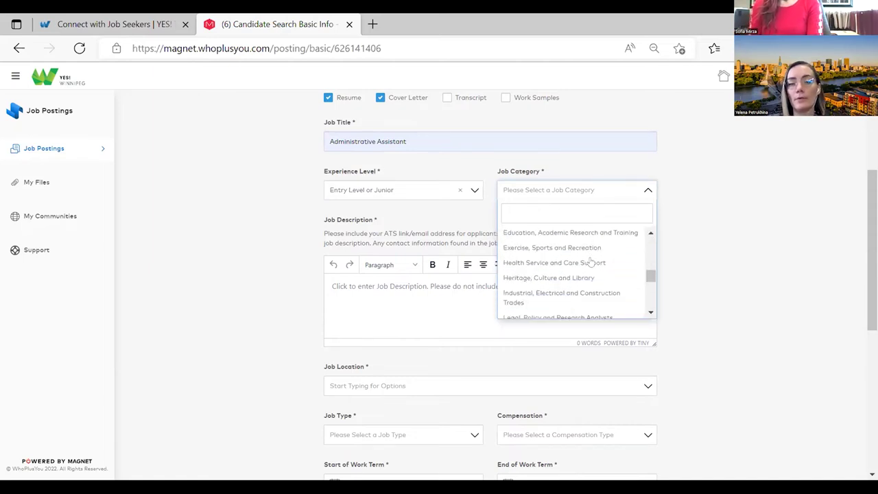
scroll(590, 262, up, 10)
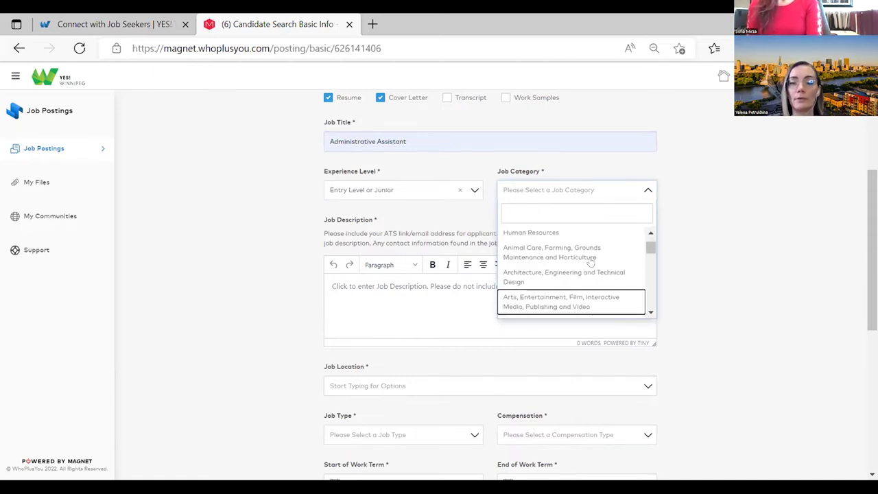
click(588, 255)
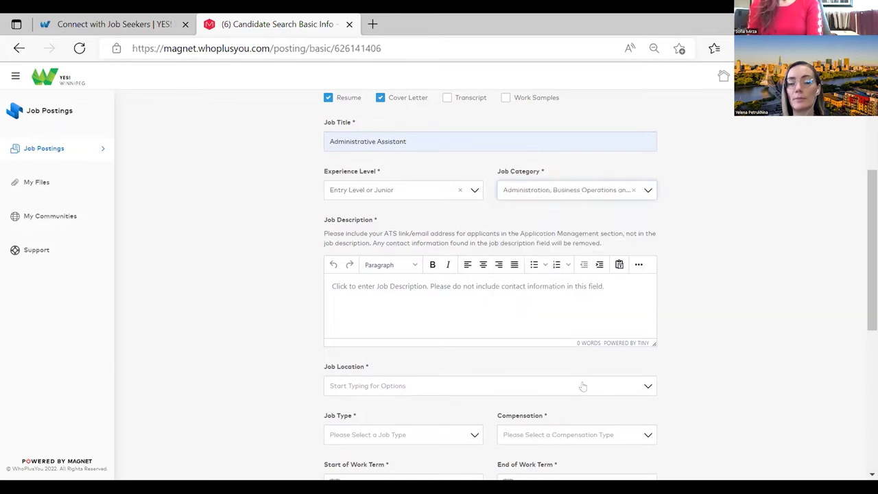
- Enter 'Test' as the job description text
click(368, 295)
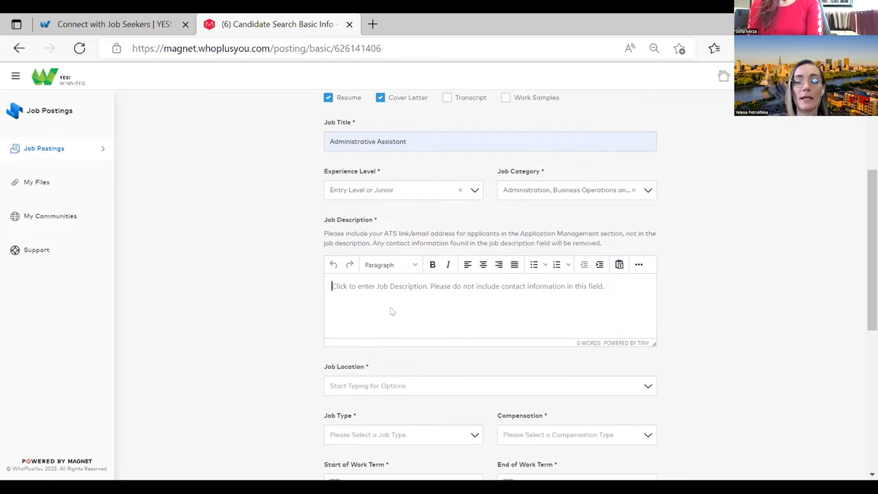
text(Test)
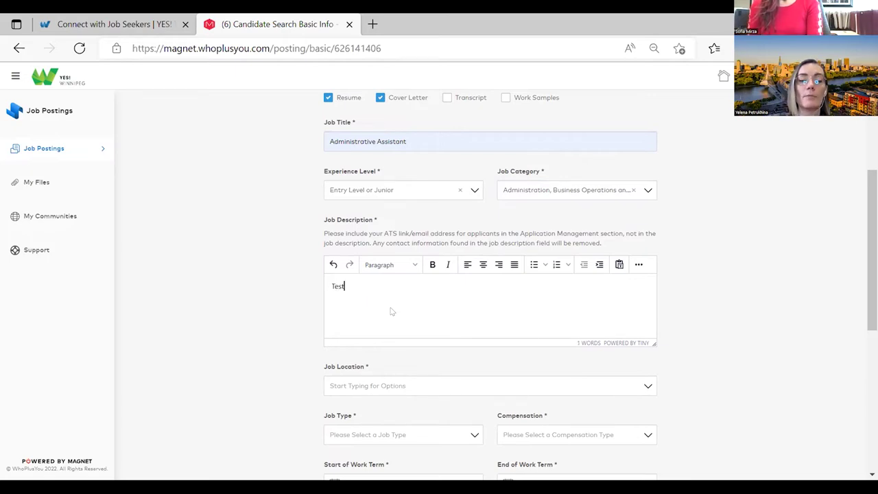
scroll(385, 310, down, 2)
scroll(384, 310, down, 2)
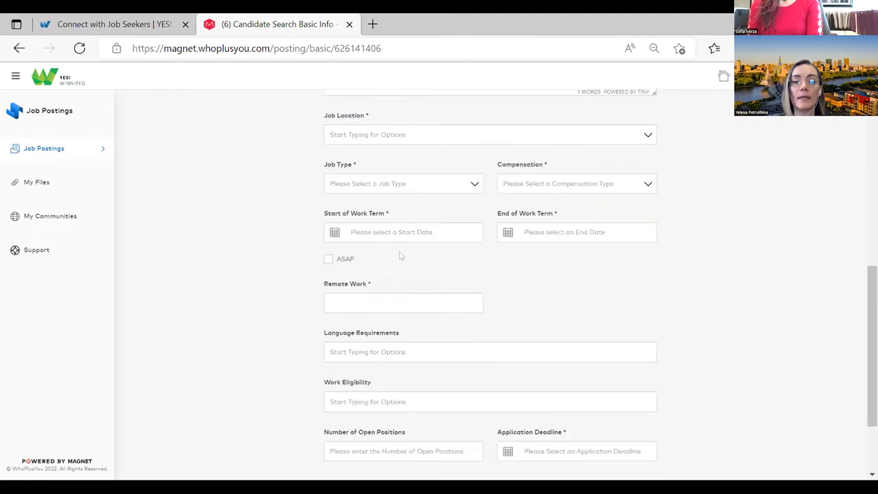
scroll(398, 254, up, 2)
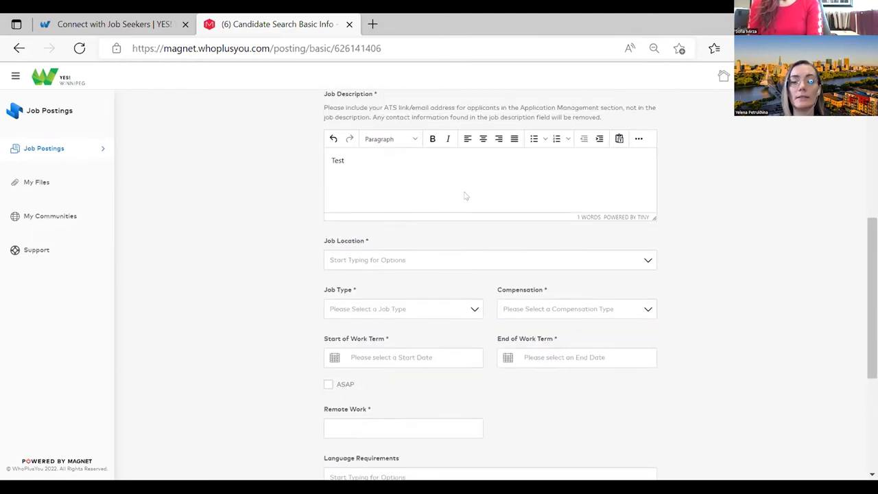
scroll(458, 211, down, 1)
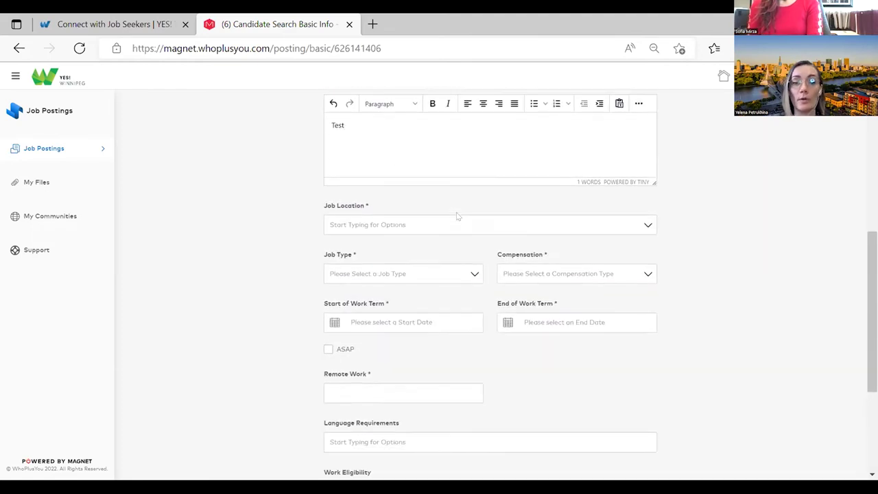
- Search 'winni' and choose Winnipeg, Manitoba, Canada as the job location
click(458, 199)
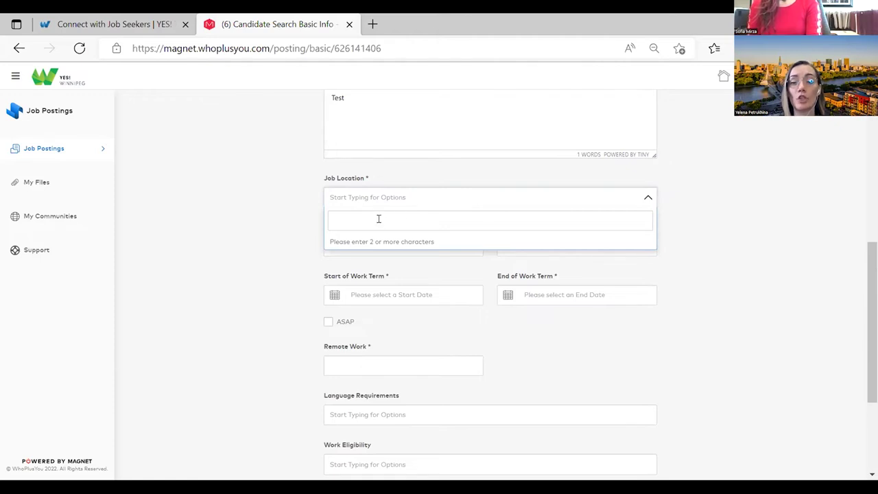
text(winni)
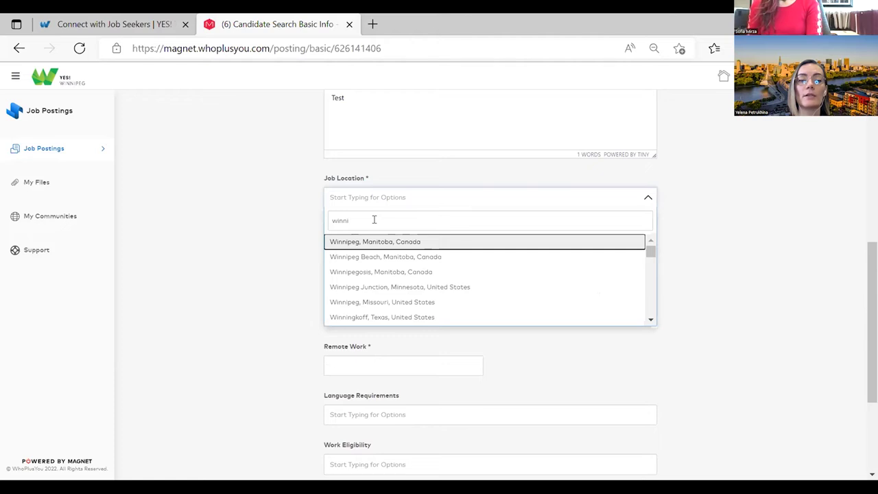
click(372, 240)
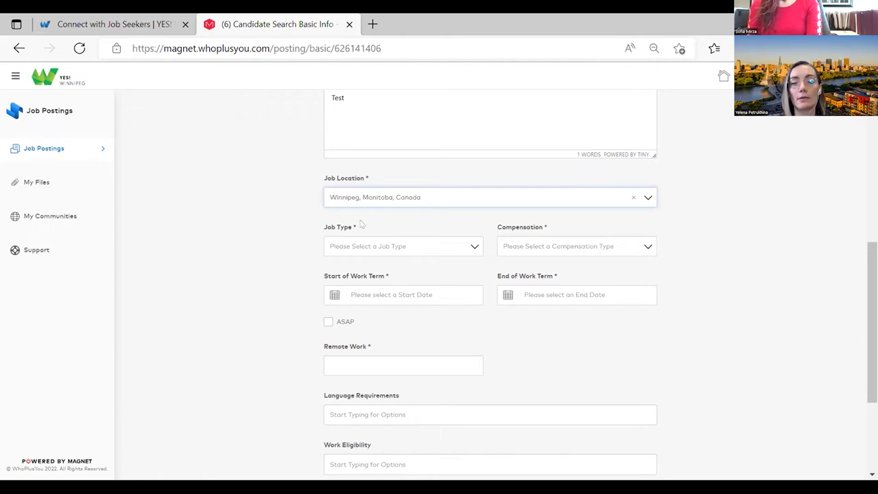
scroll(487, 312, down, 1)
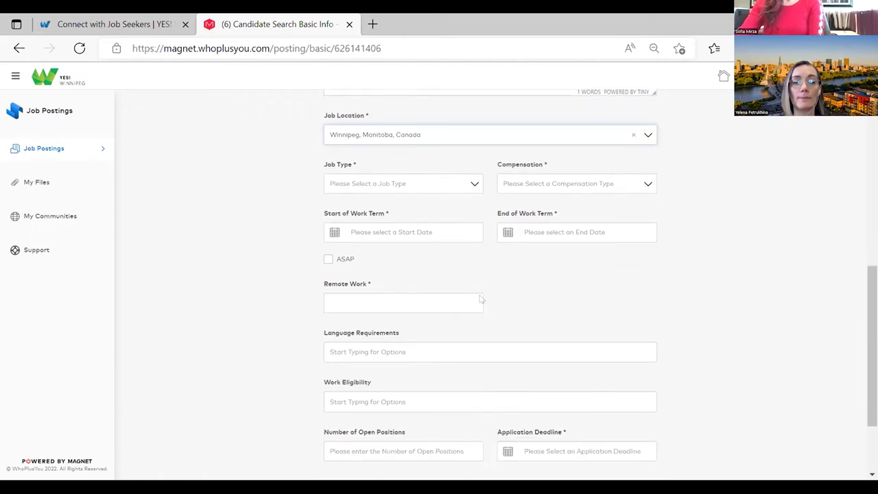
click(458, 184)
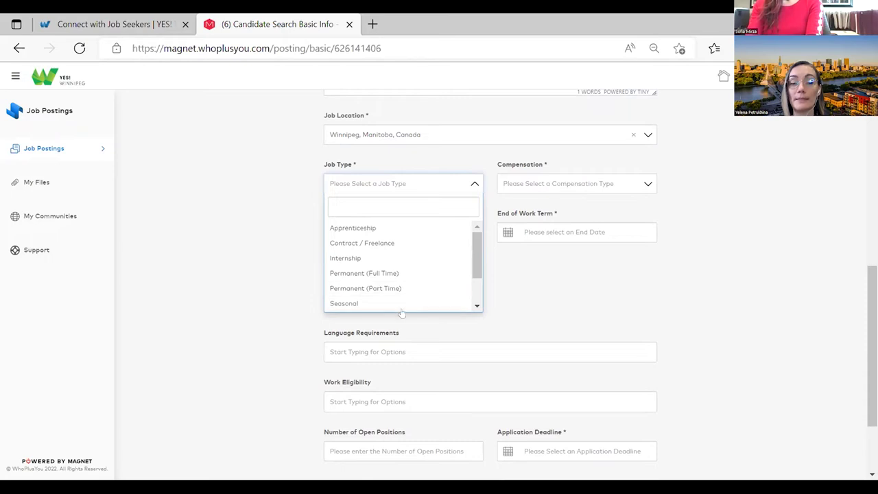
- Set job type Permanent (Full Time), compensation Paid - Hourly, ASAP start and open-ended term
click(362, 273)
click(570, 188)
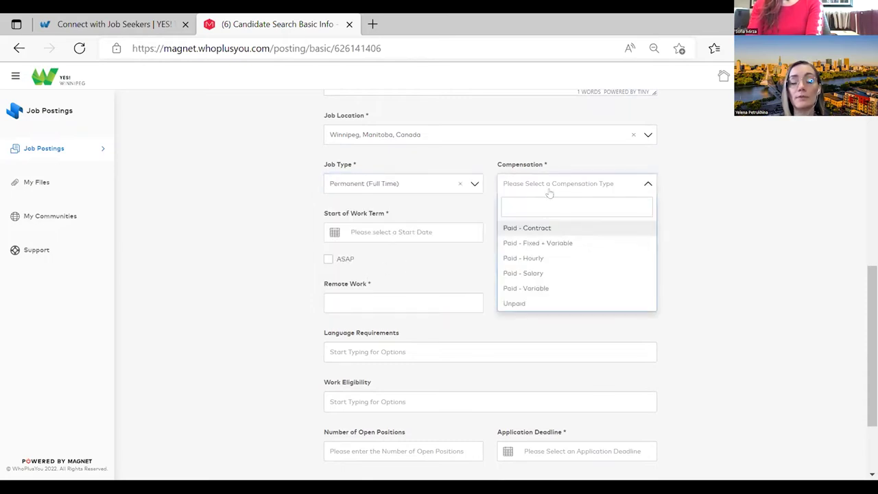
click(545, 259)
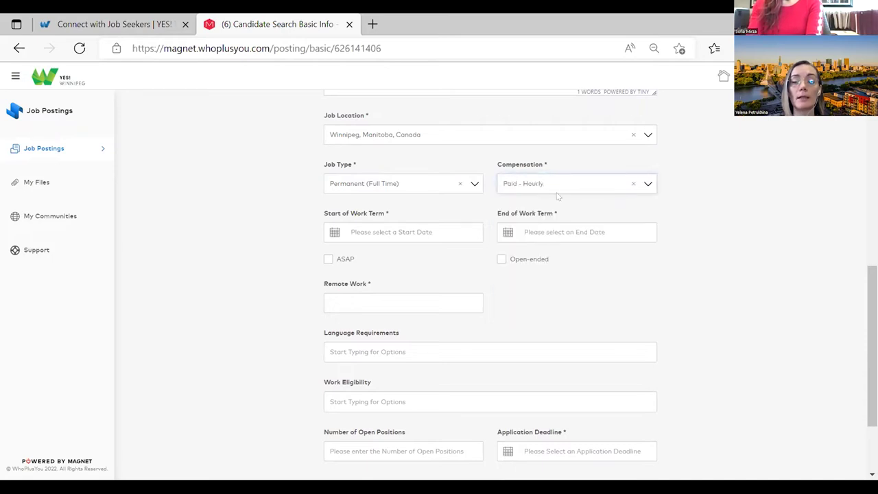
click(329, 259)
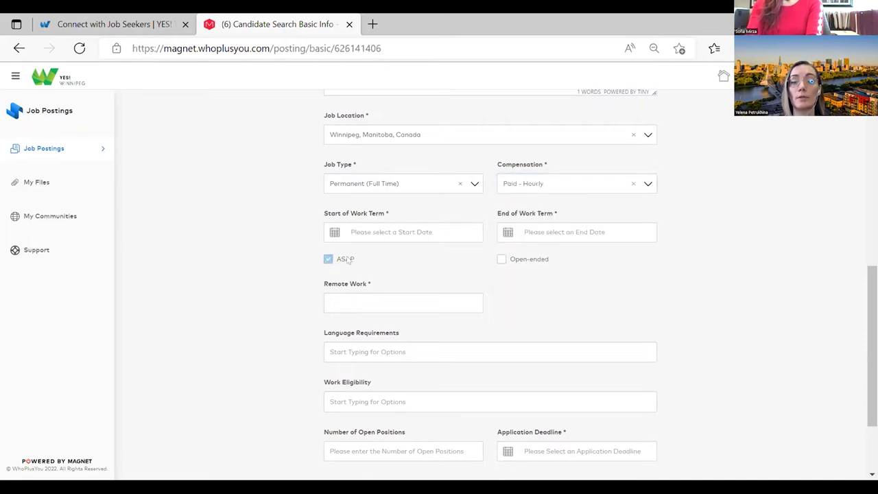
click(501, 259)
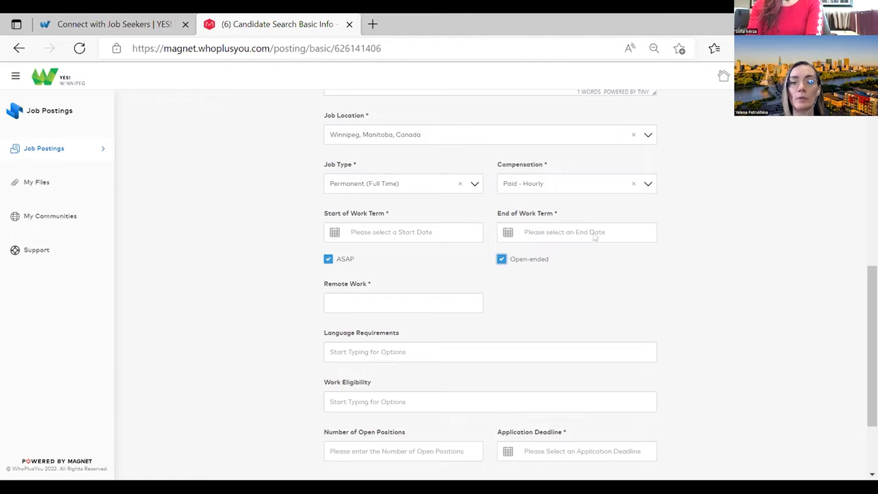
scroll(378, 231, down, 1)
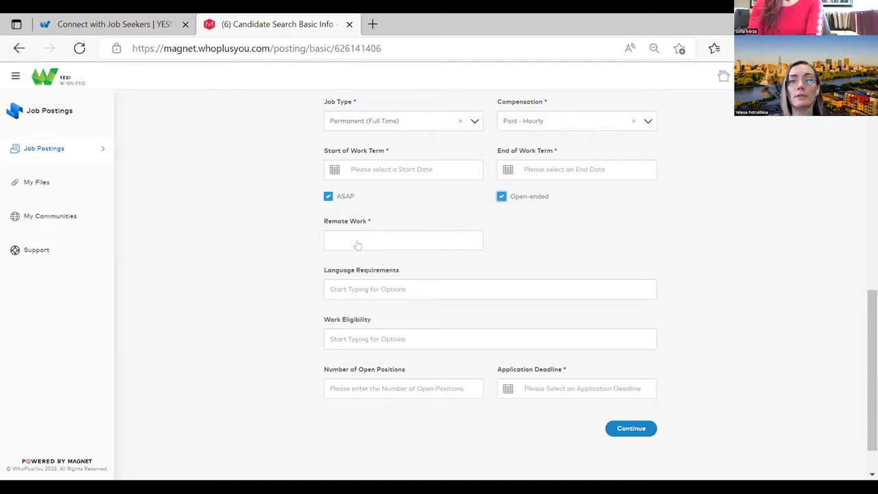
click(362, 240)
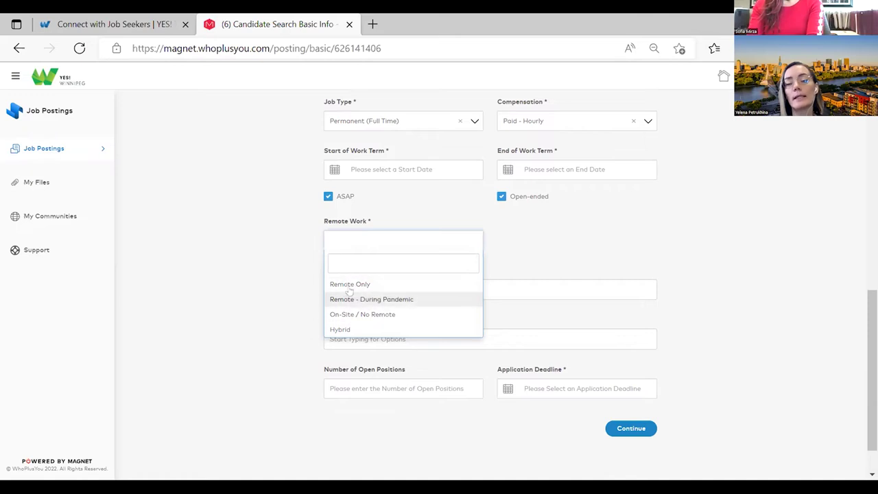
- Choose On-Site / No Remote for the job's remote work setting
click(391, 316)
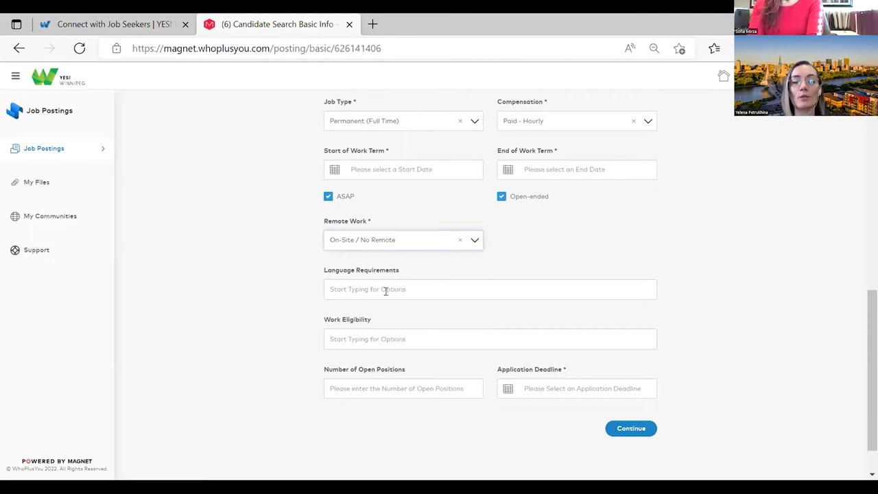
click(358, 285)
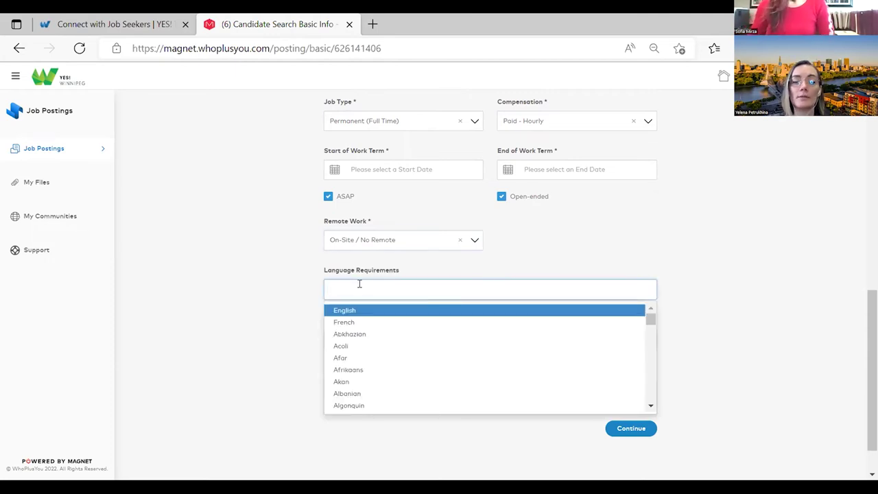
- Add English and French as Required language requirements
click(346, 312)
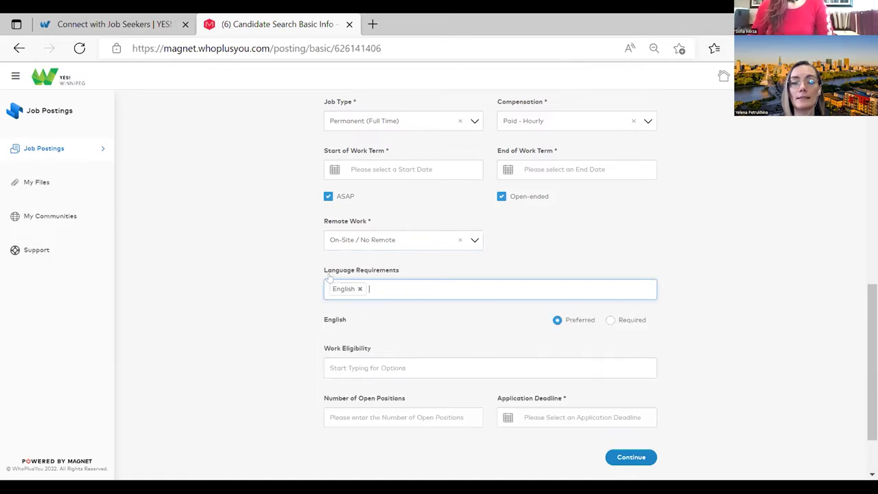
click(609, 321)
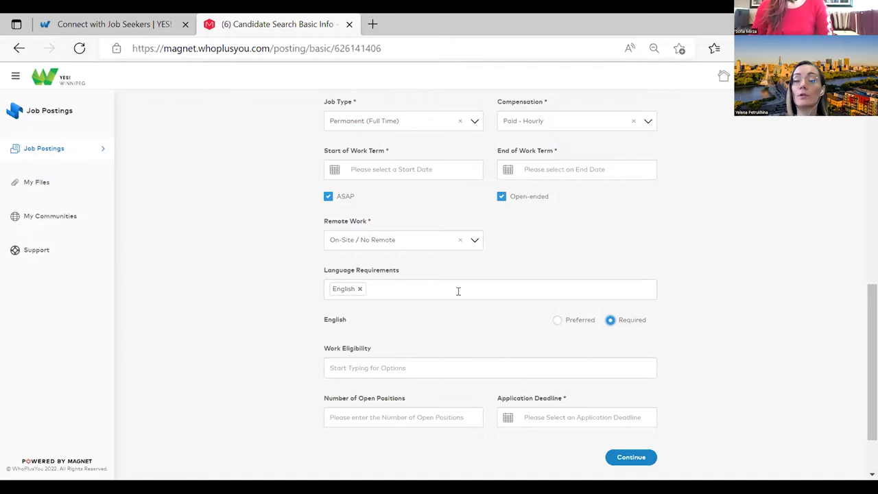
click(445, 286)
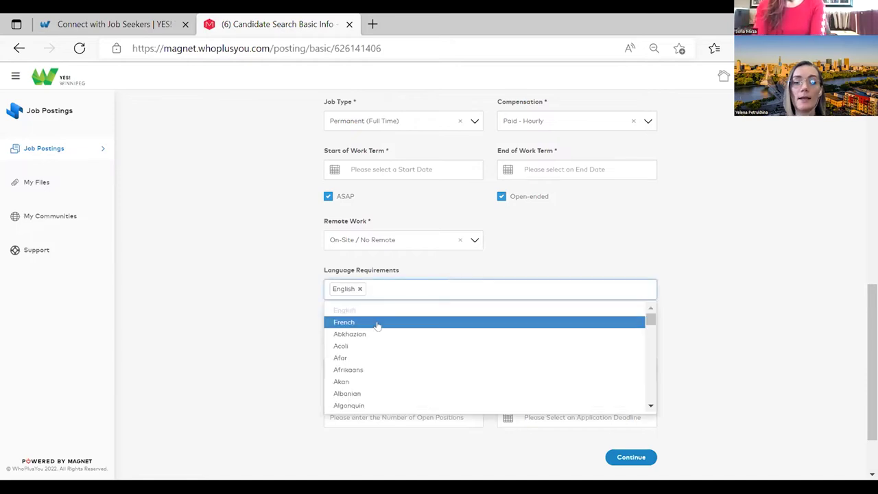
click(345, 322)
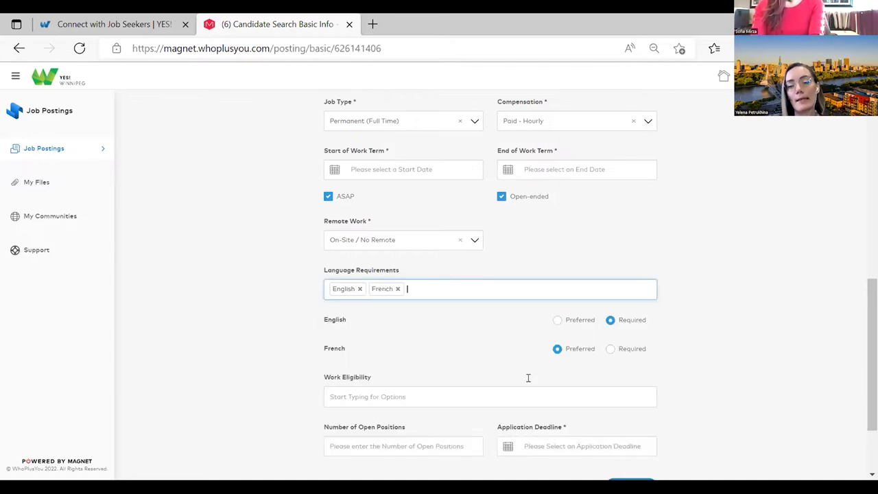
click(609, 348)
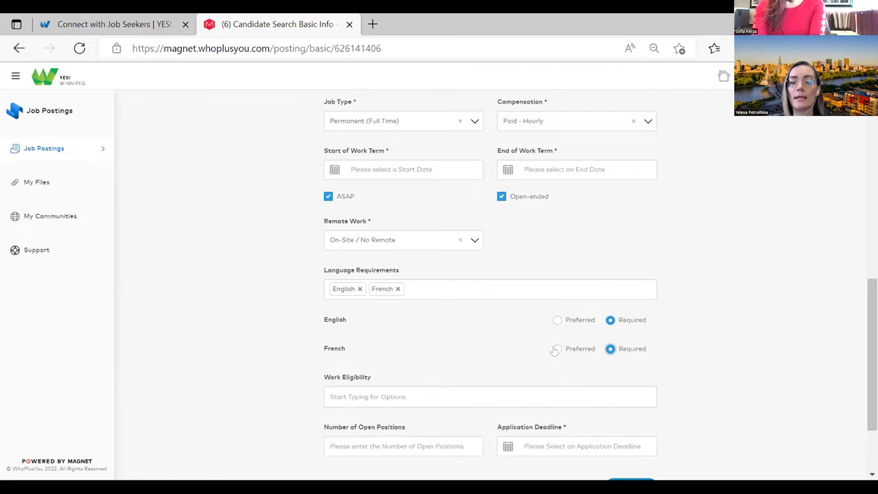
- Switch French to Preferred, then remove it so only English is required, and show the work eligibility countries
click(556, 350)
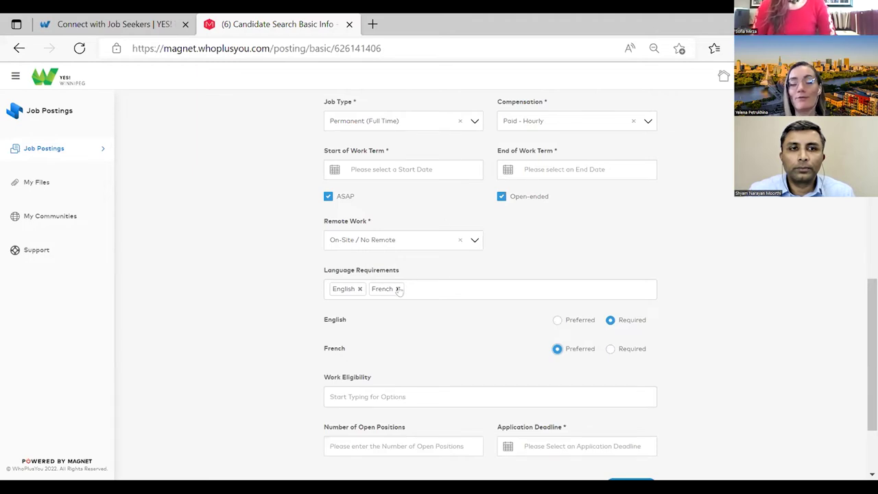
click(398, 289)
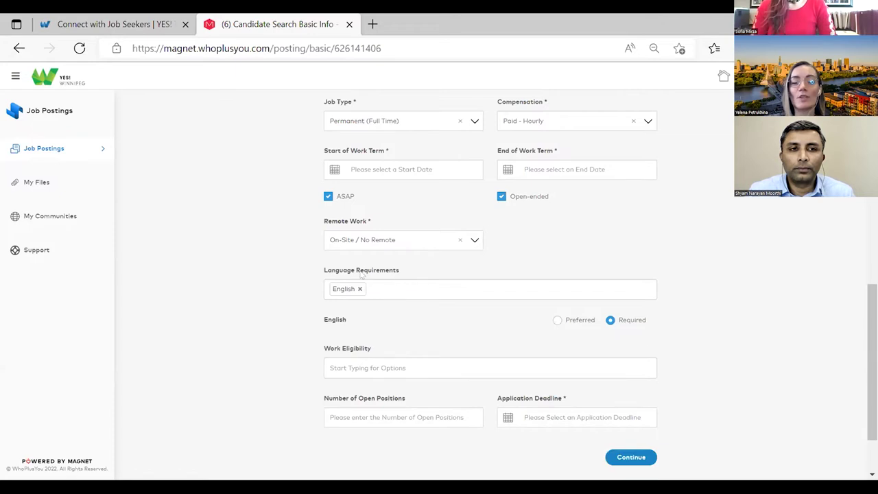
scroll(469, 316, down, 2)
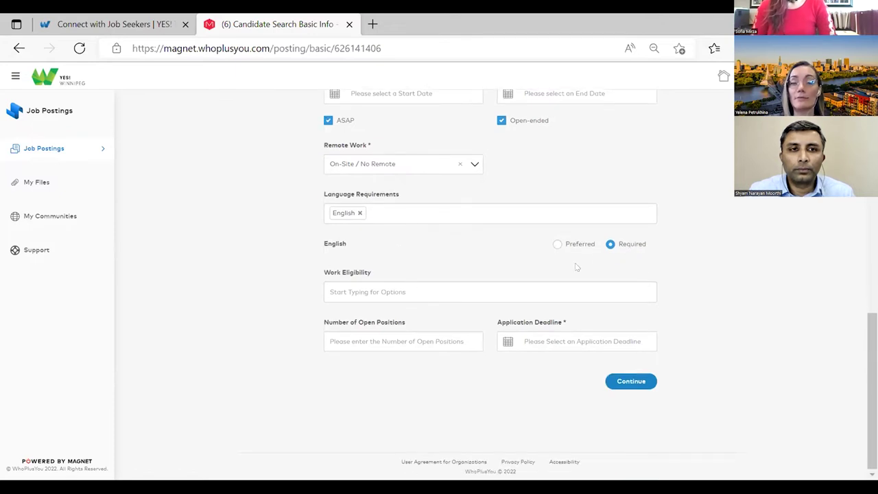
click(365, 292)
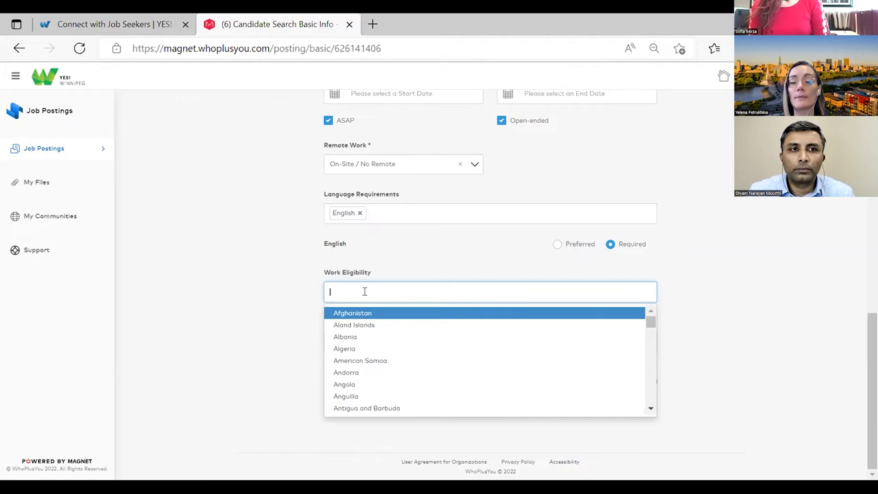
- Add Canada, Hong Kong and Ukraine to Work Eligibility, leaving each Preferred
text(ca)
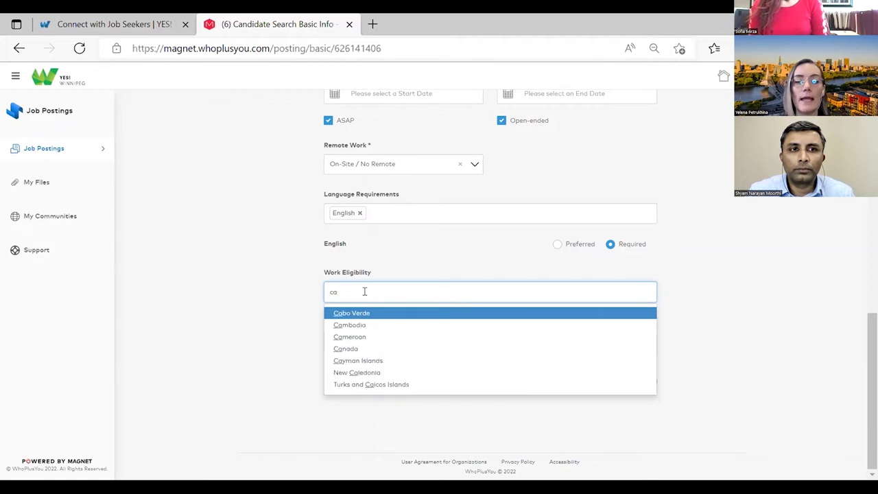
click(360, 348)
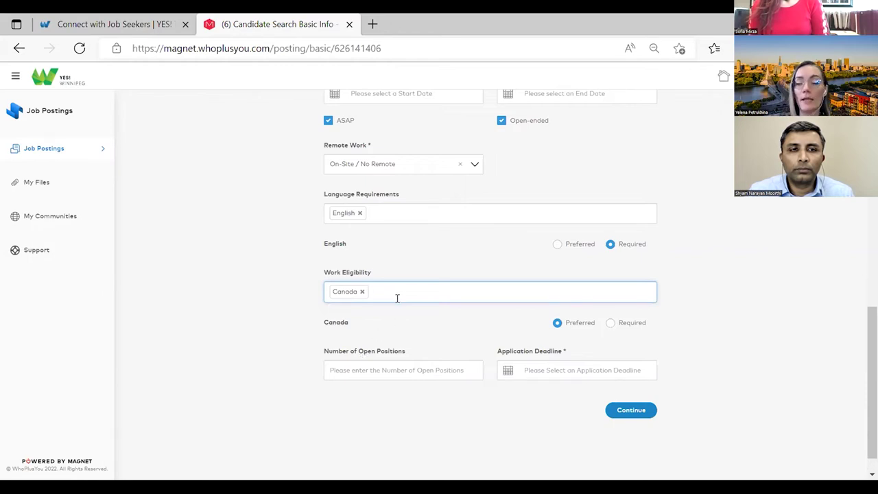
text(hong)
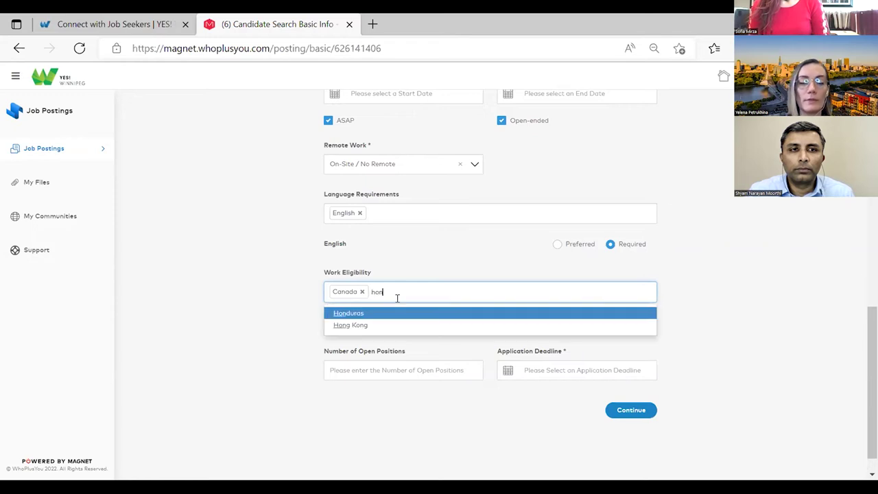
click(394, 313)
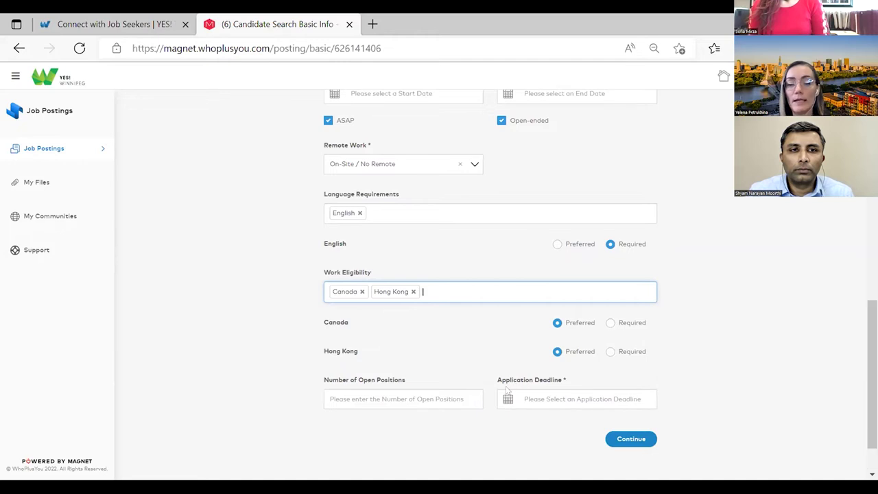
text(uk)
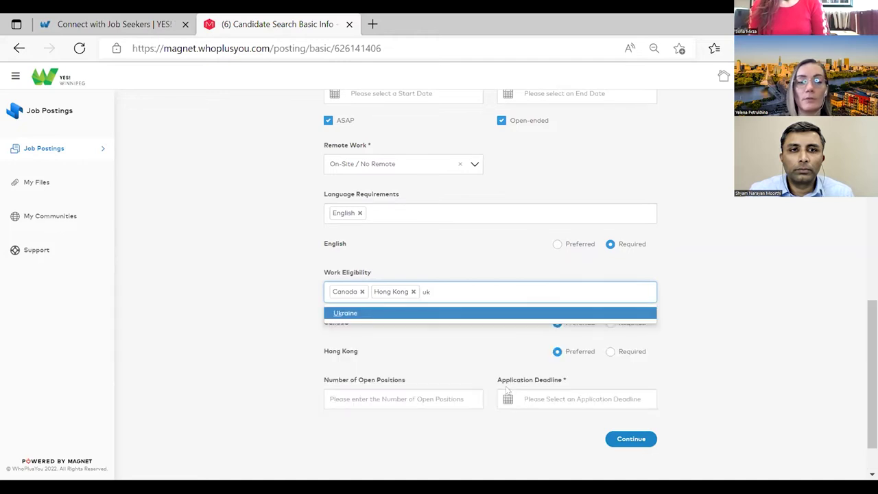
click(341, 312)
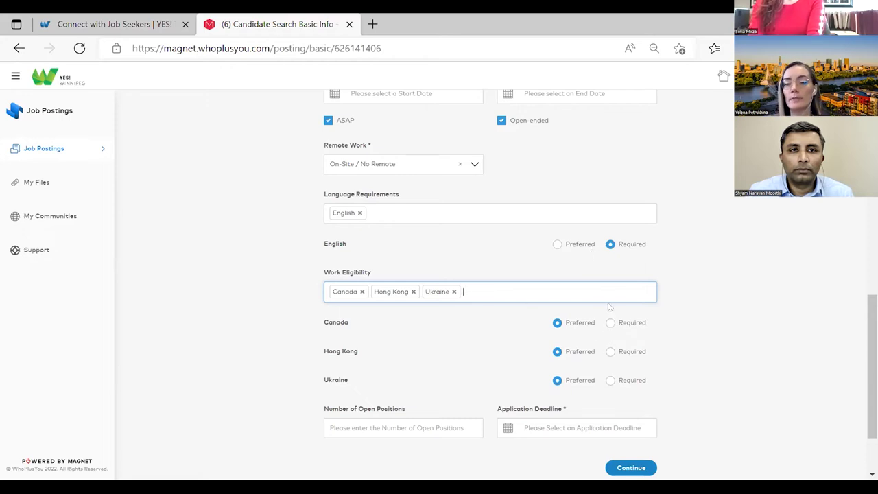
scroll(606, 336, down, 1)
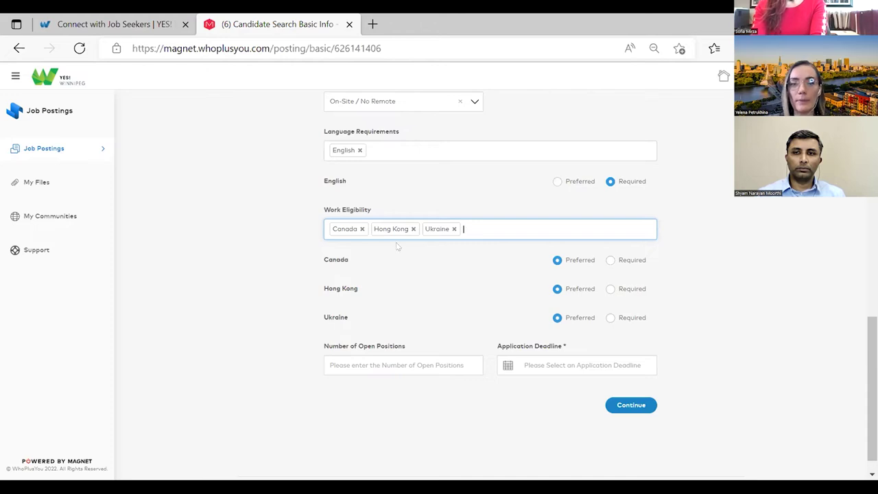
- Drop Hong Kong so work eligibility is Ukraine and Canada, both Preferred
click(413, 229)
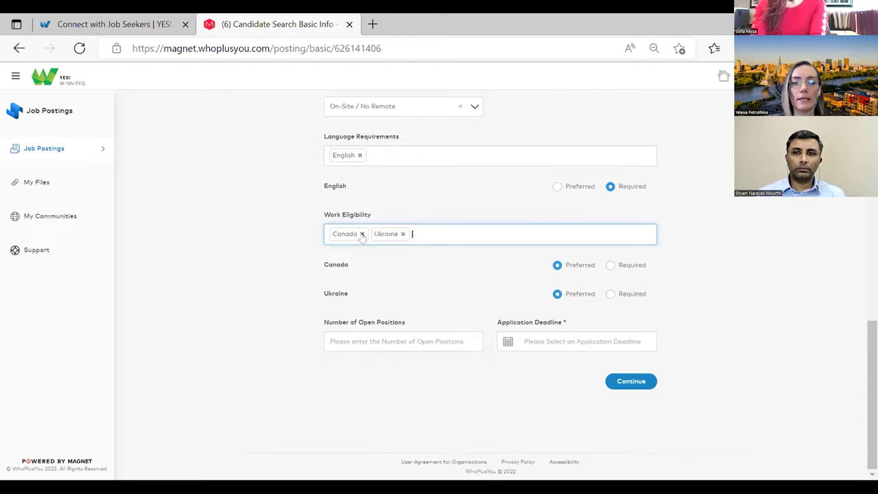
click(362, 233)
click(611, 294)
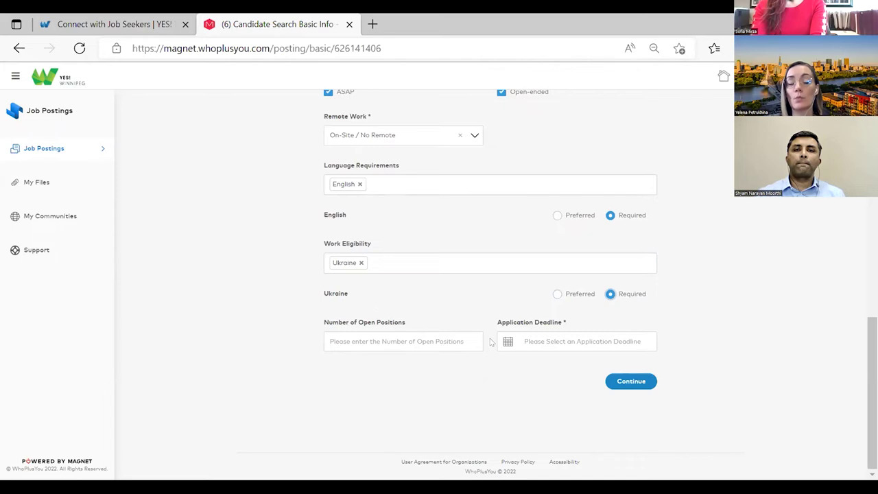
click(556, 295)
click(402, 266)
text(cana)
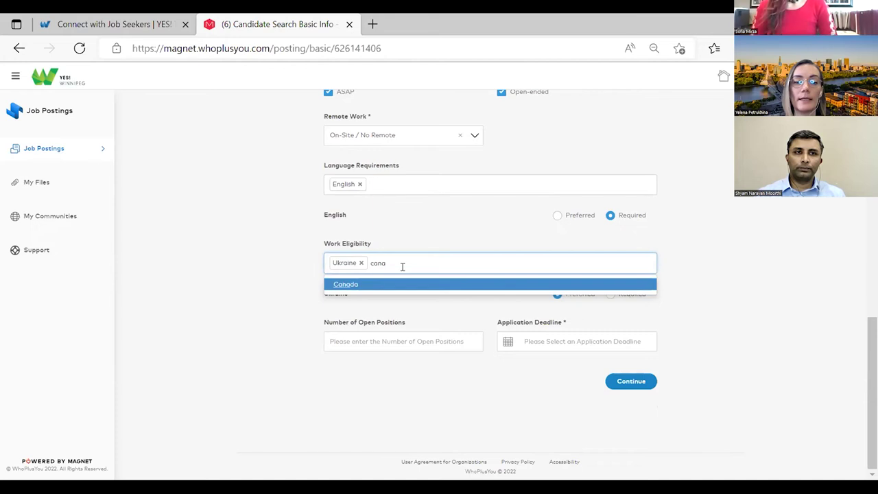
click(382, 289)
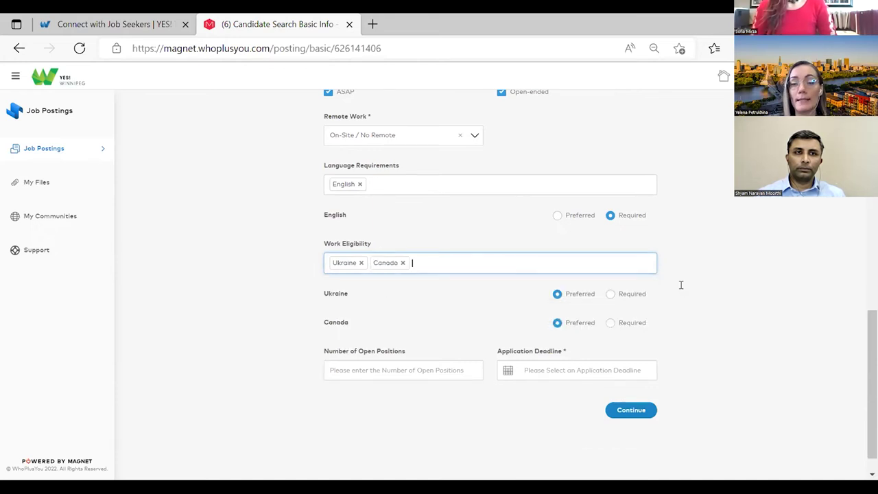
- Set Open Positions to 1 and advance the deadline calendar one month
click(356, 364)
click(354, 268)
click(547, 368)
click(612, 269)
- Set the application deadline to 2 August 2022 and continue to Add Filters
click(611, 269)
click(612, 268)
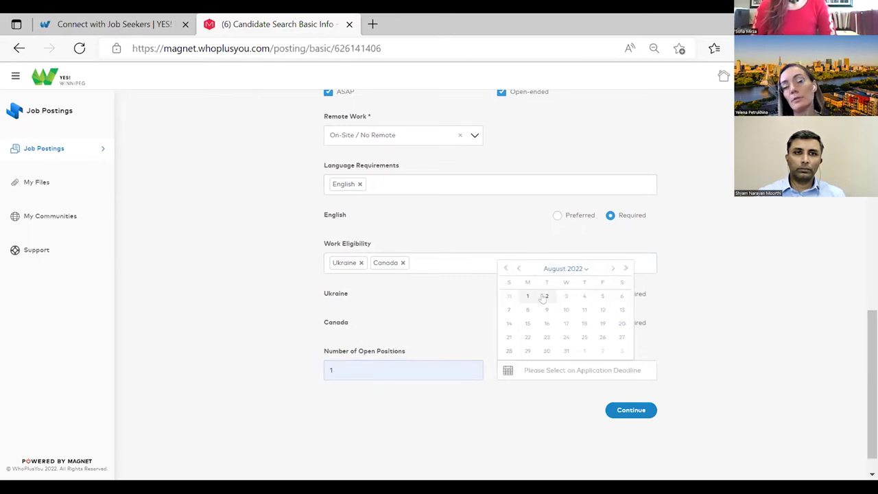
click(545, 296)
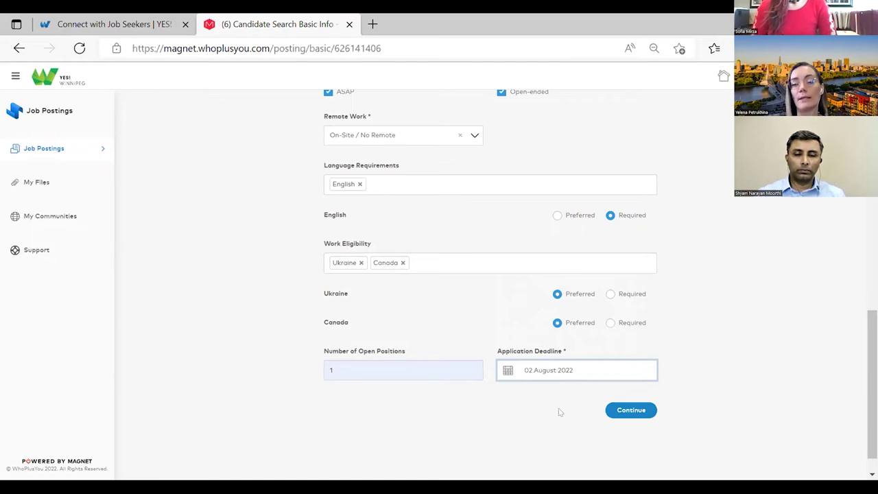
click(627, 412)
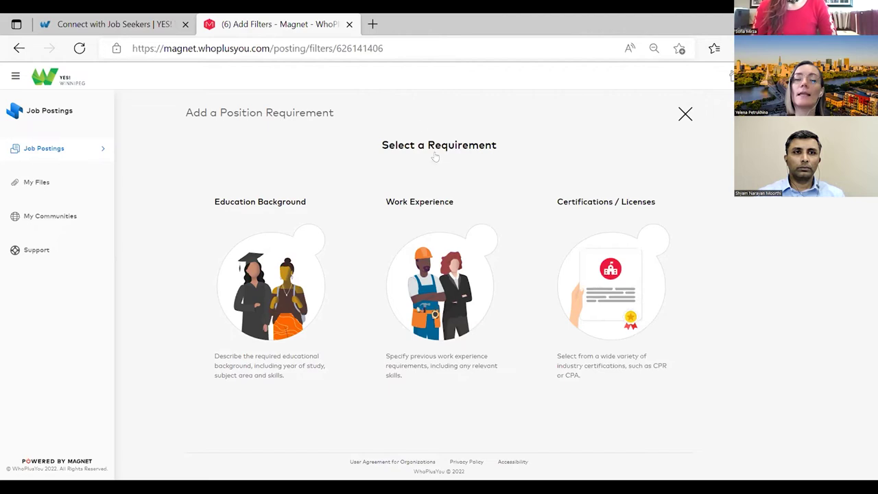
- Start a Work Experience requirement with Clerical & Administrative as the first industry
click(480, 376)
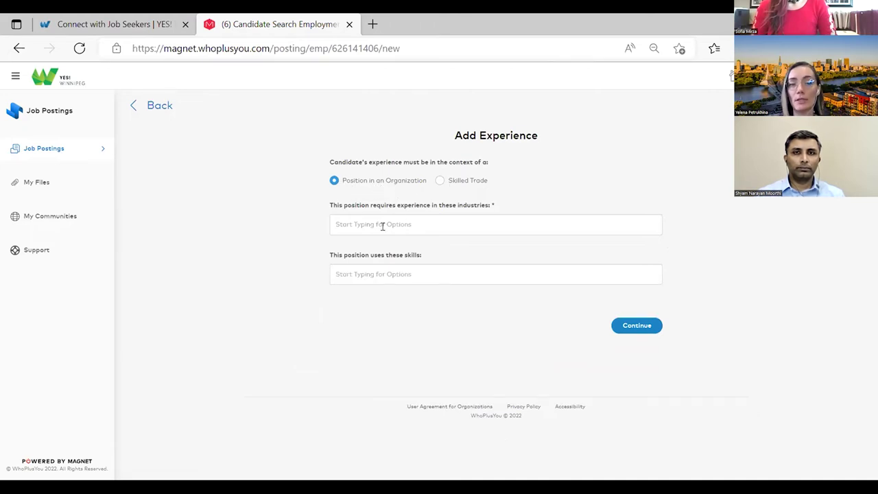
click(379, 220)
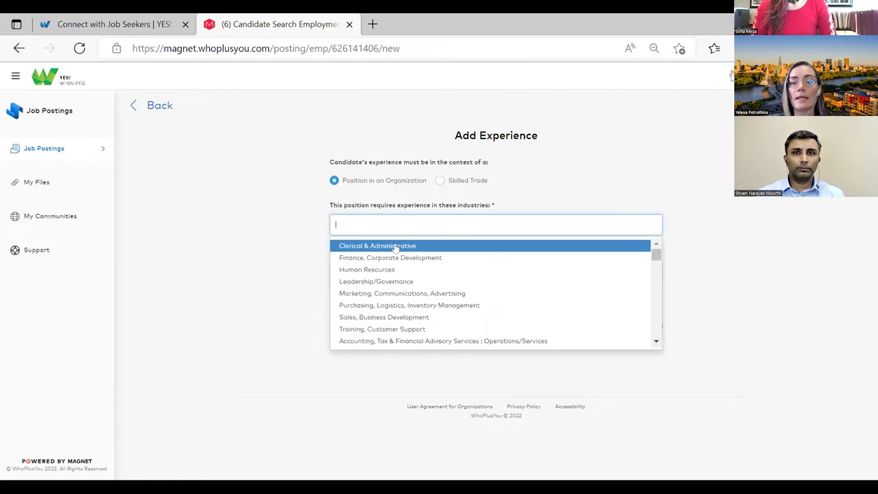
click(396, 248)
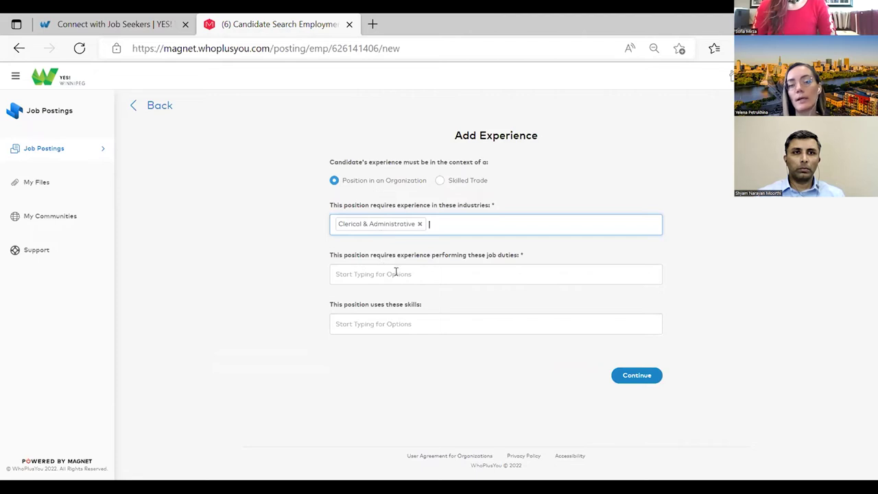
click(505, 269)
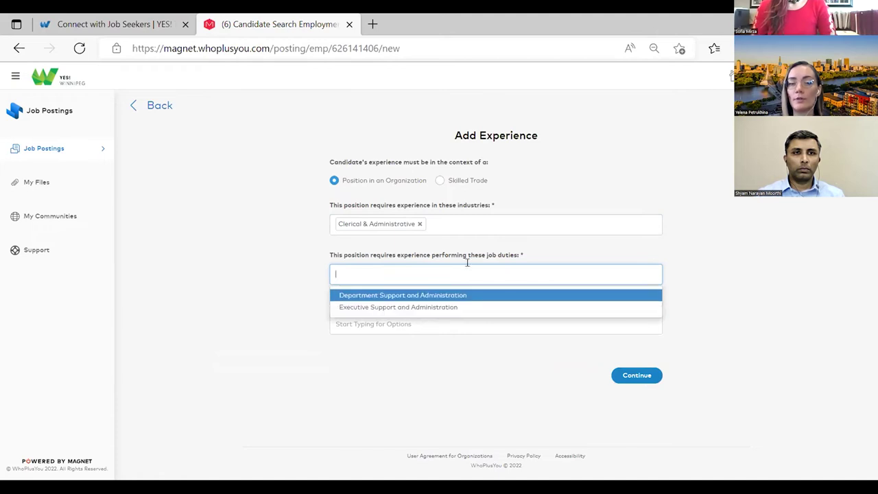
- Add Finance, Corporate Development, Human Resources, and Sales, Business Development industries
click(454, 220)
click(400, 258)
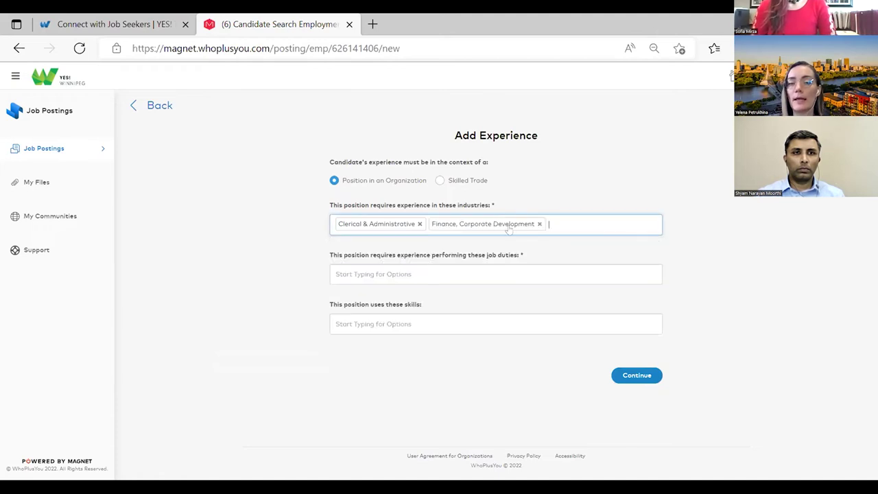
click(558, 218)
click(421, 267)
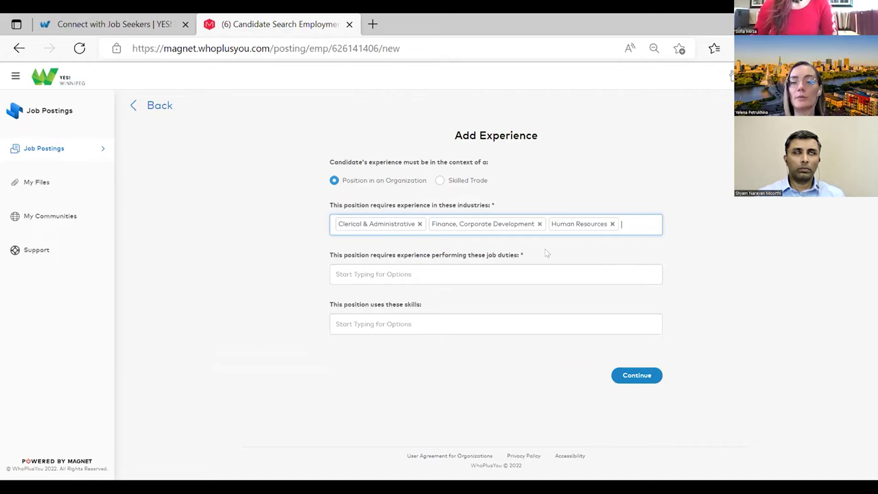
click(636, 226)
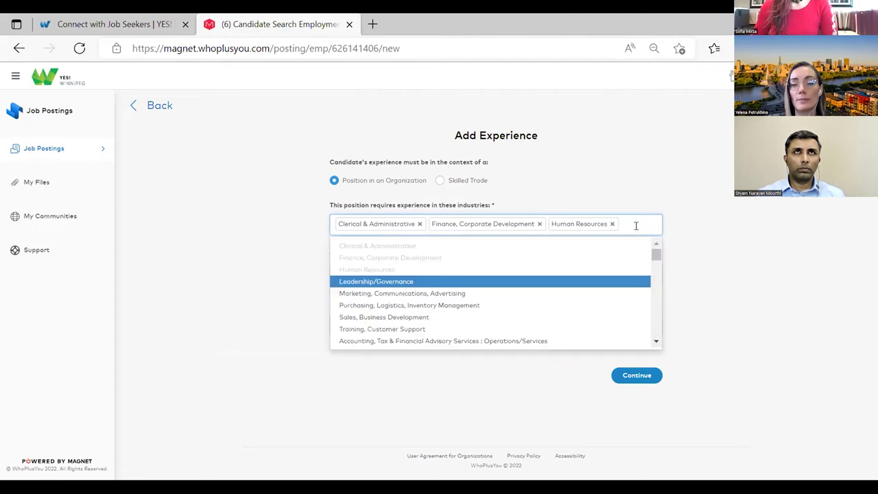
click(457, 316)
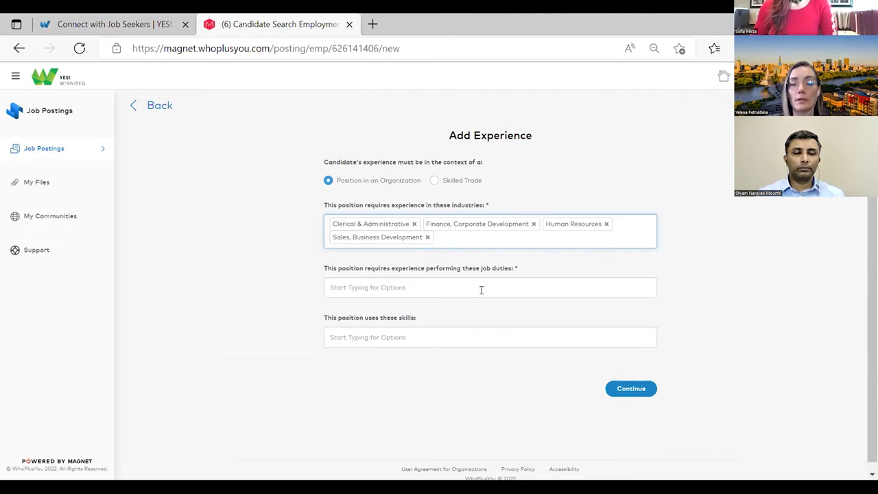
- Set Department Support and Administration as the job duty and add Microsoft Office as a skill
click(409, 285)
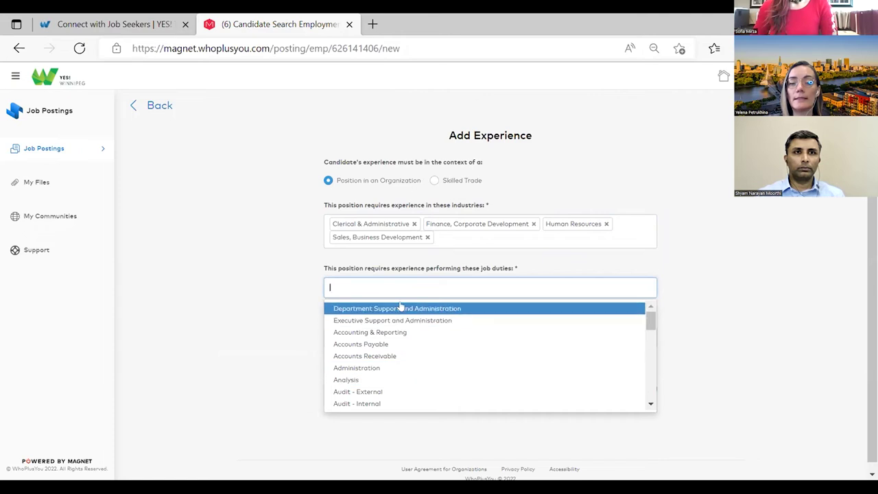
click(402, 308)
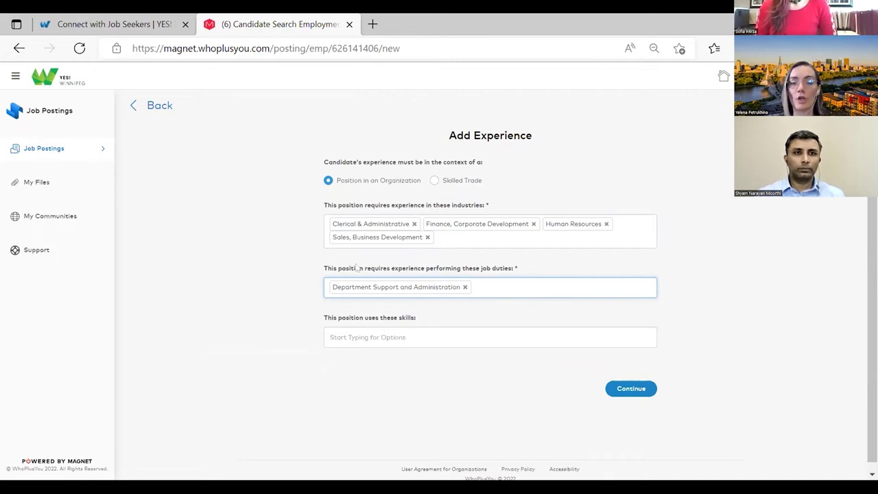
click(386, 335)
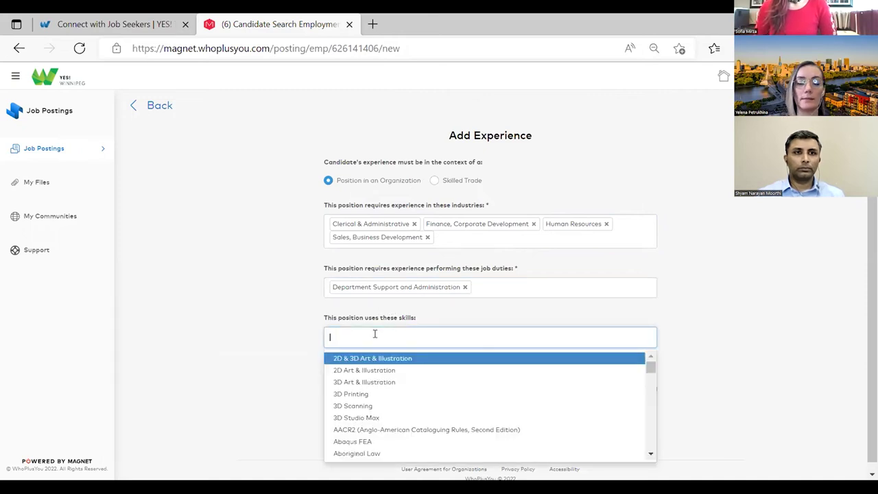
text(micr)
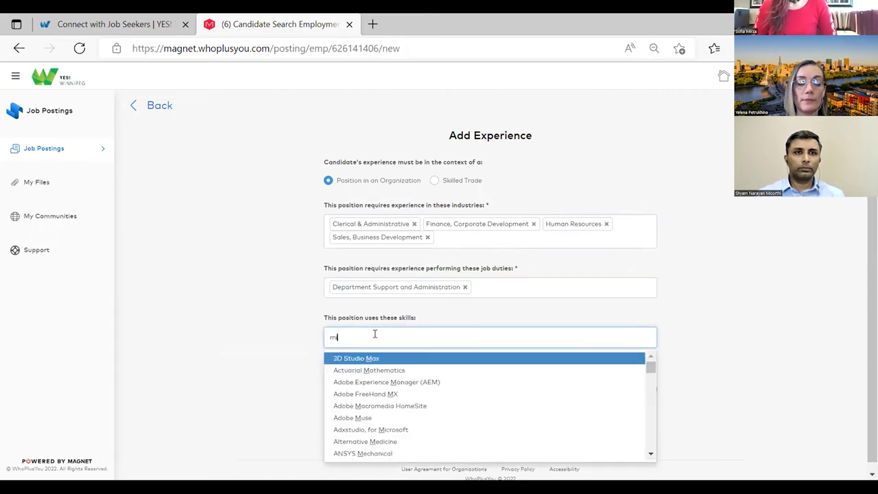
text(osoft)
text(t of)
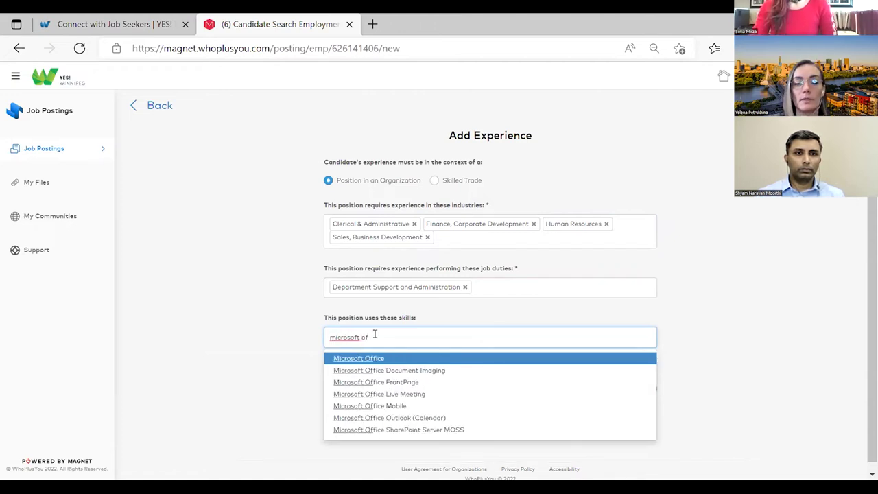
click(374, 360)
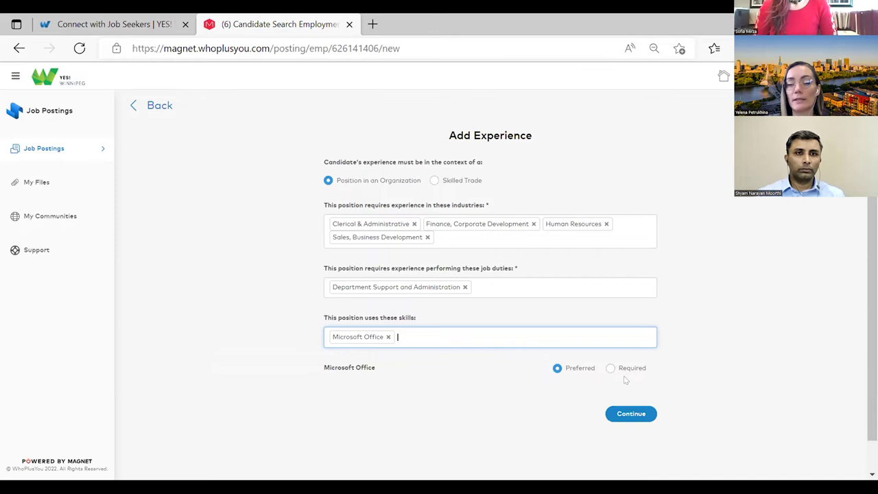
- Keep Microsoft Office as a Preferred skill and save the experience requirement
scroll(624, 380, down, 2)
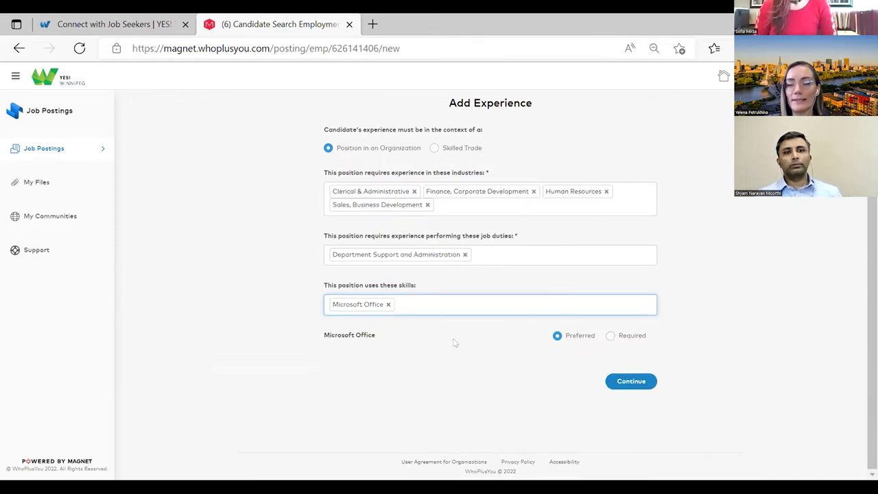
click(610, 335)
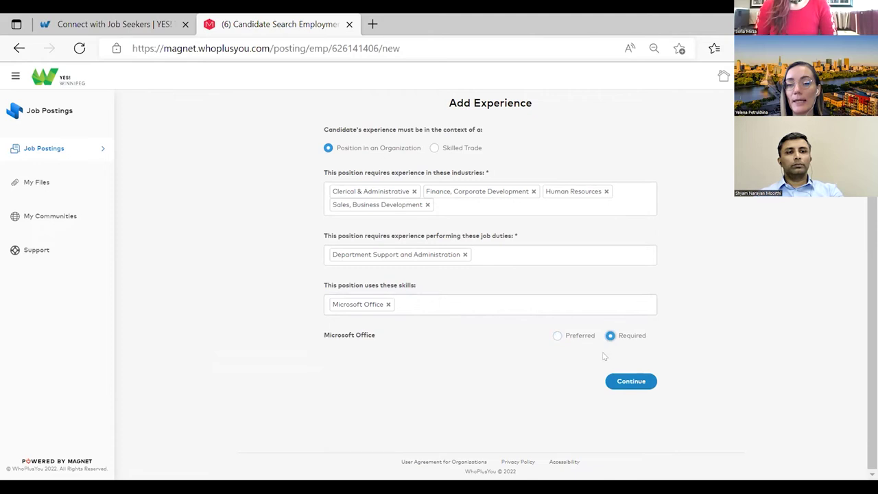
click(556, 335)
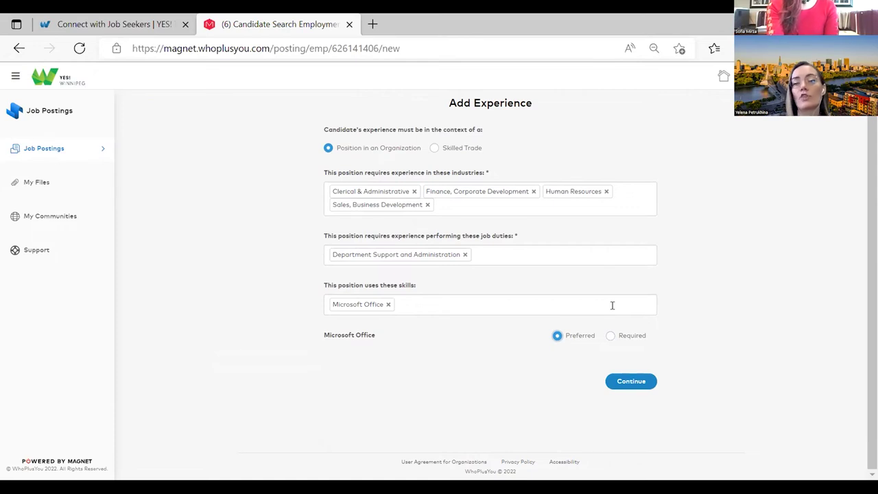
click(631, 382)
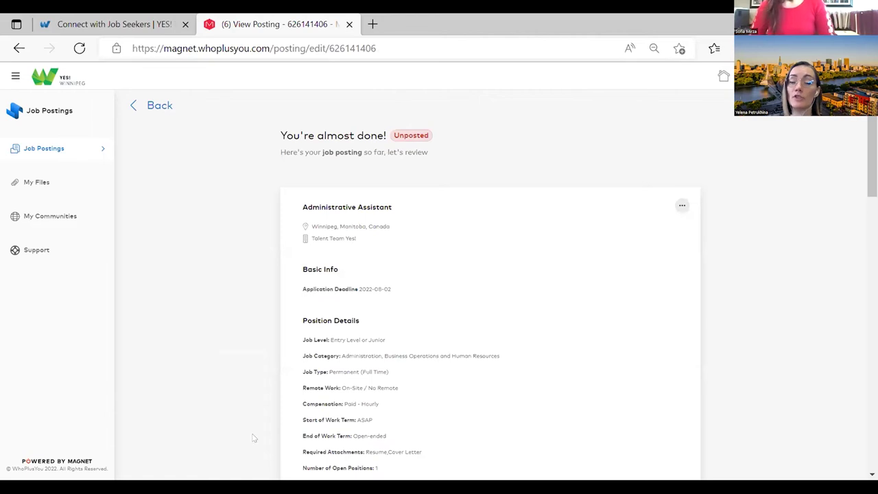
- Add YES! Winnipeg International as a posting community and expand to the broader Magnet Network
scroll(516, 350, down, 3)
scroll(515, 350, up, 3)
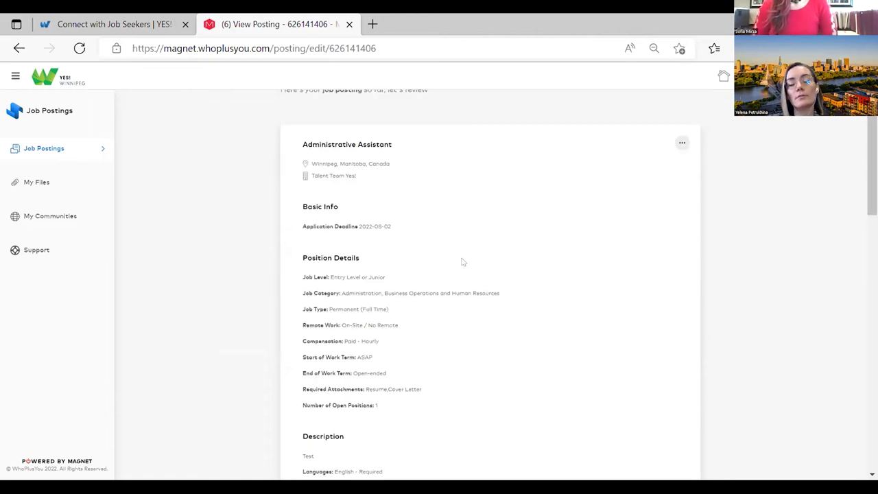
scroll(465, 277, down, 2)
scroll(472, 246, down, 1)
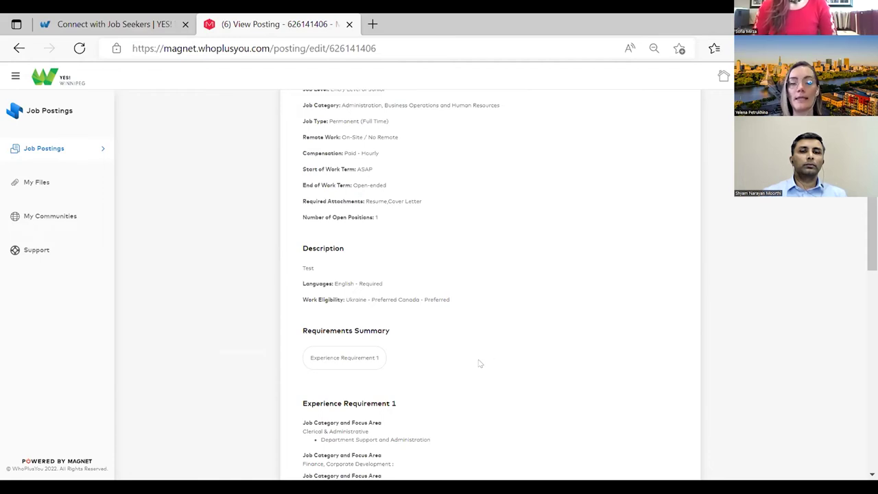
scroll(480, 360, down, 4)
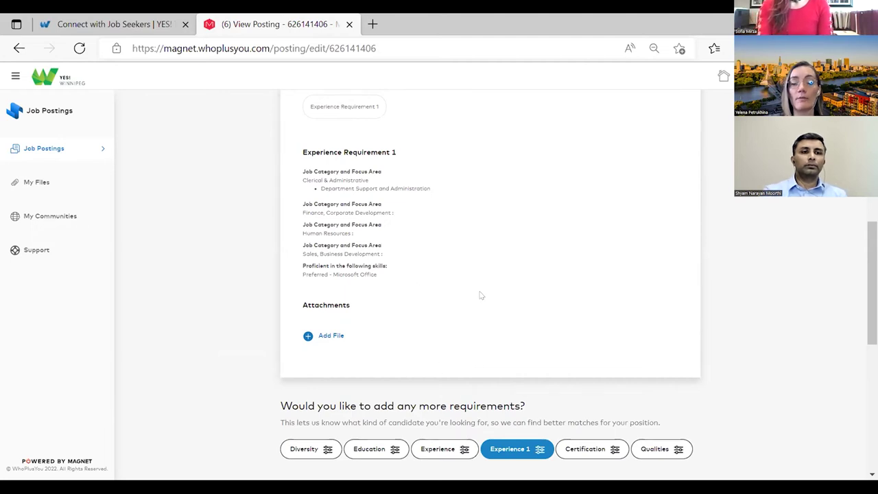
scroll(479, 290, up, 1)
scroll(418, 245, down, 2)
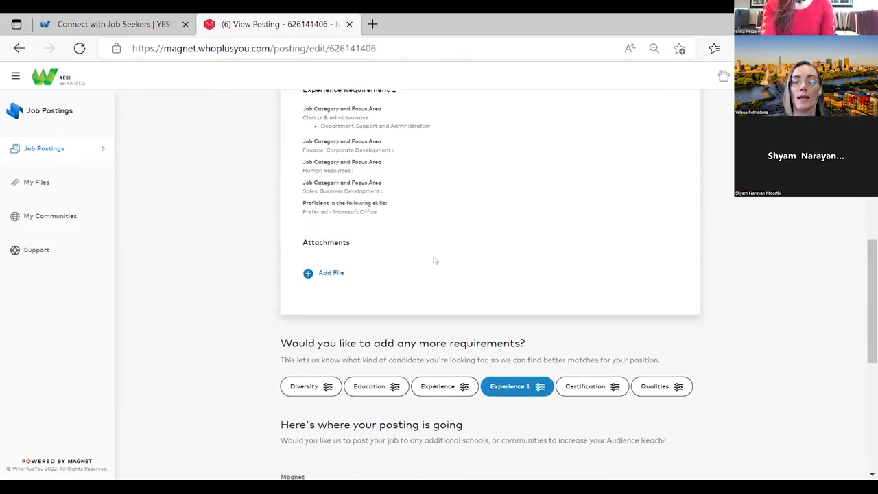
scroll(437, 257, down, 2)
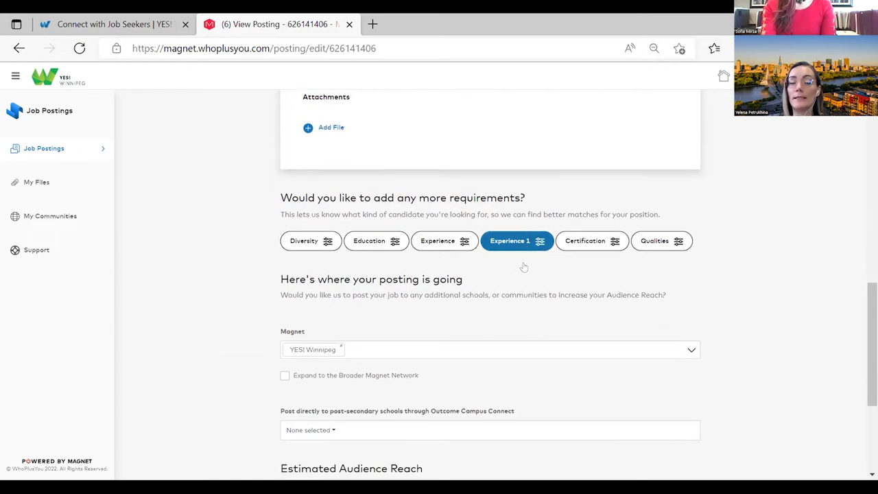
scroll(521, 267, down, 1)
click(367, 304)
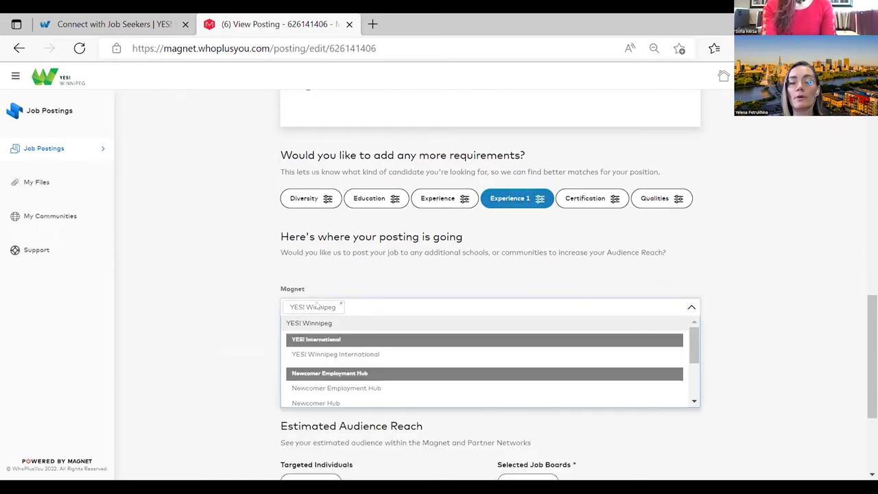
click(370, 354)
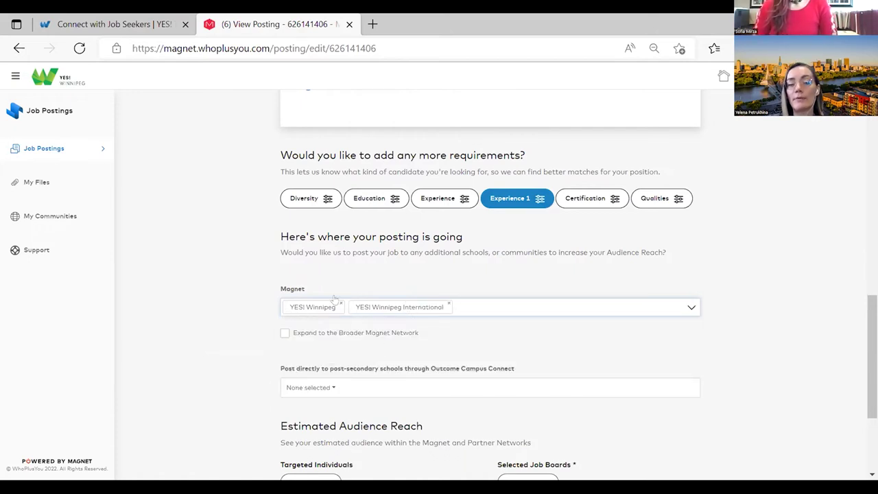
click(284, 333)
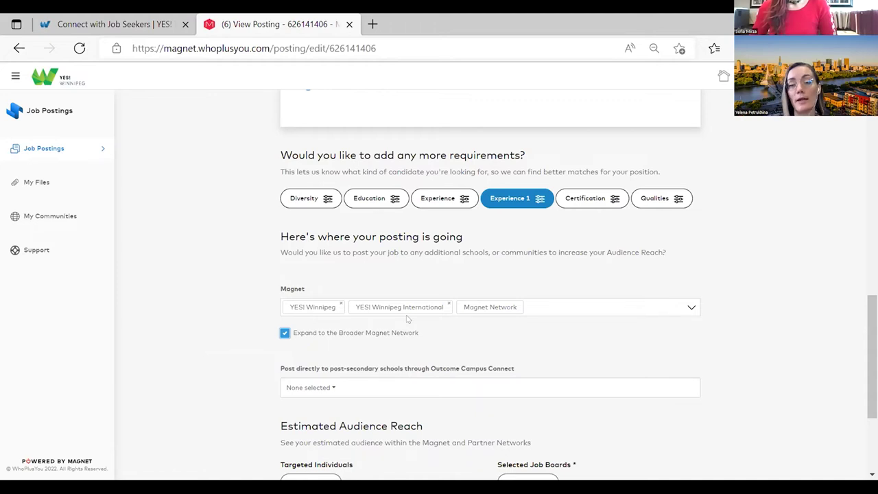
scroll(407, 319, down, 2)
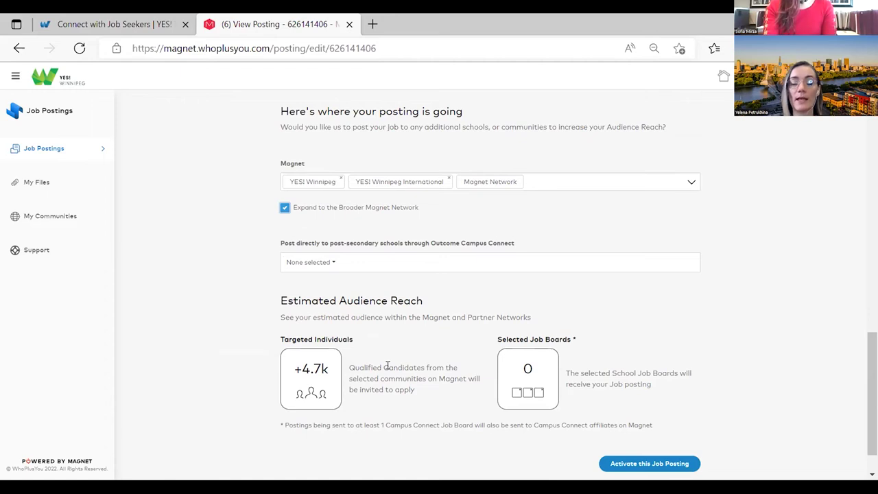
scroll(406, 362, up, 2)
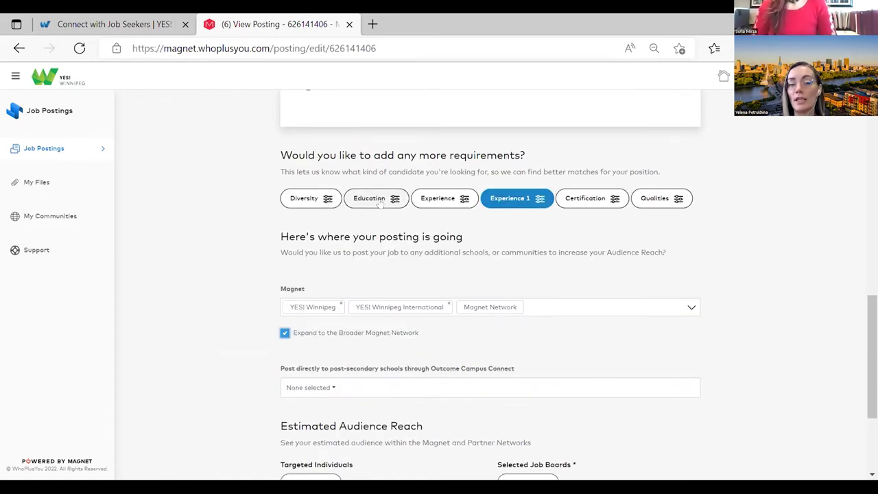
scroll(324, 421, down, 3)
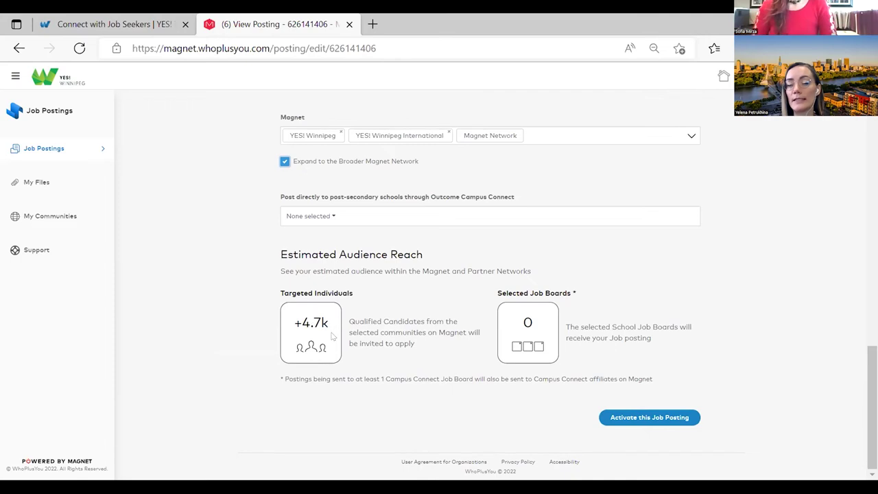
drag(328, 318, 292, 324)
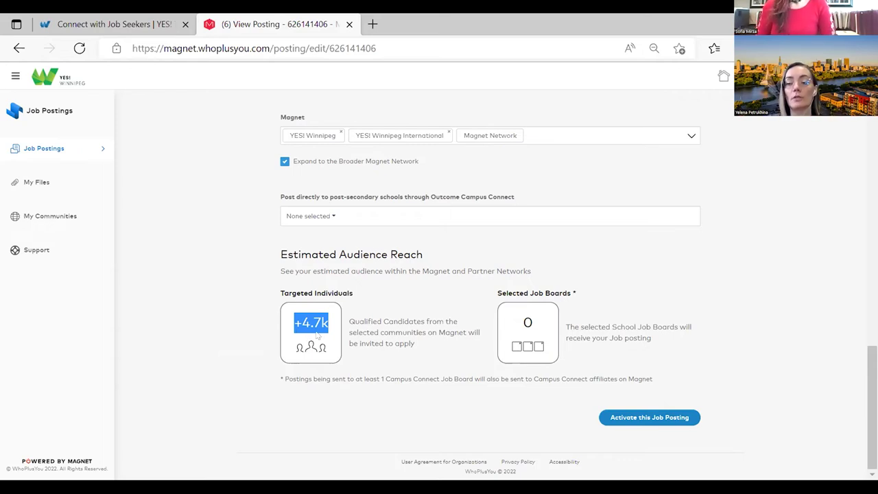
scroll(377, 329, up, 5)
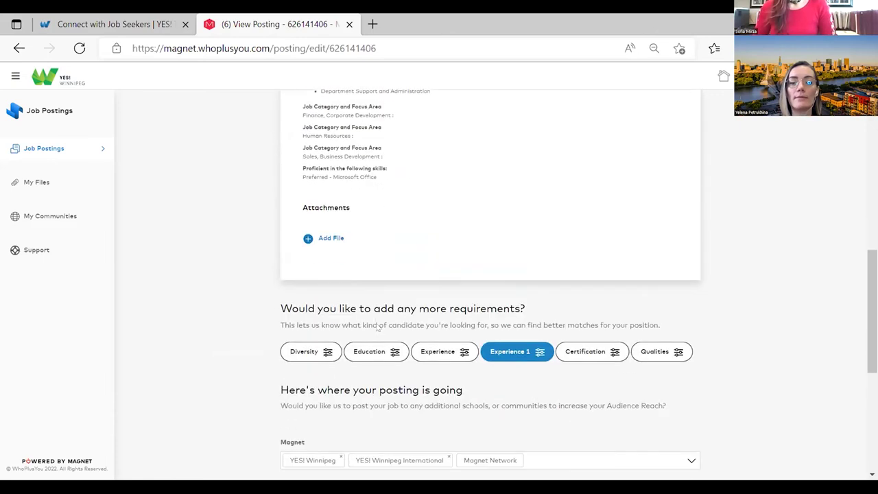
scroll(377, 329, down, 1)
- Start an education requirement with Certificate, Diploma, Degree - Undergraduate and Degree - Master's levels
click(361, 340)
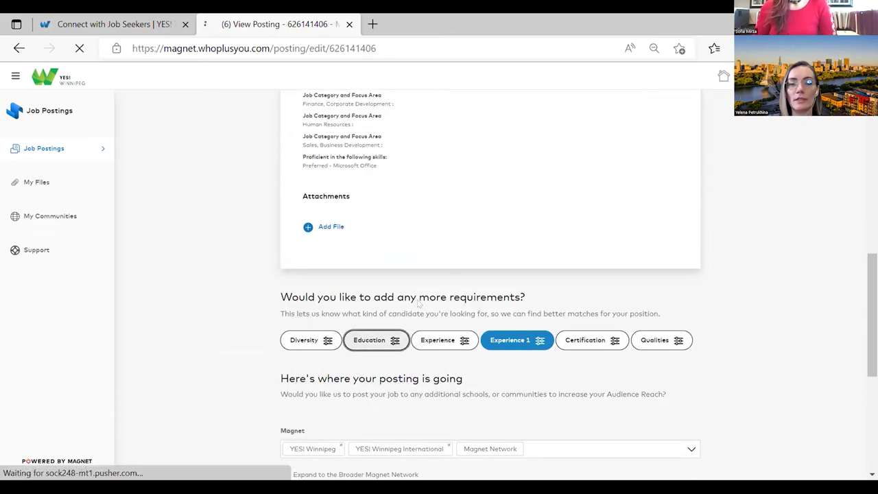
click(415, 276)
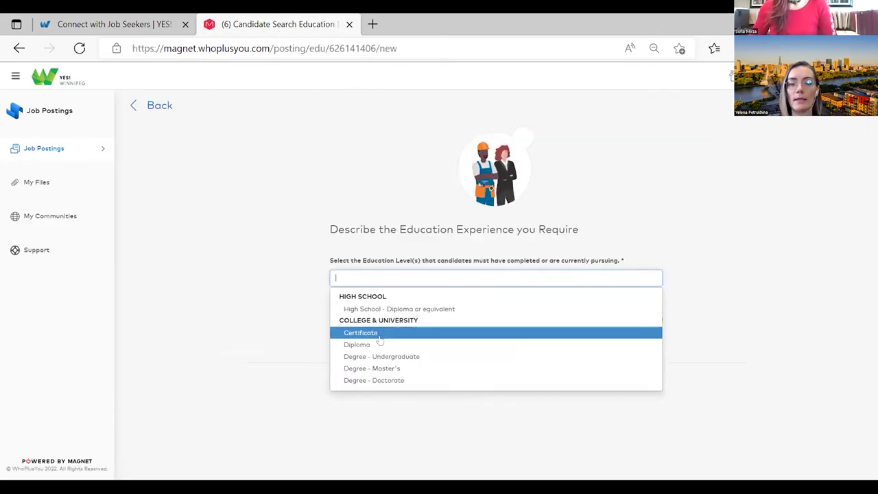
click(379, 336)
click(432, 275)
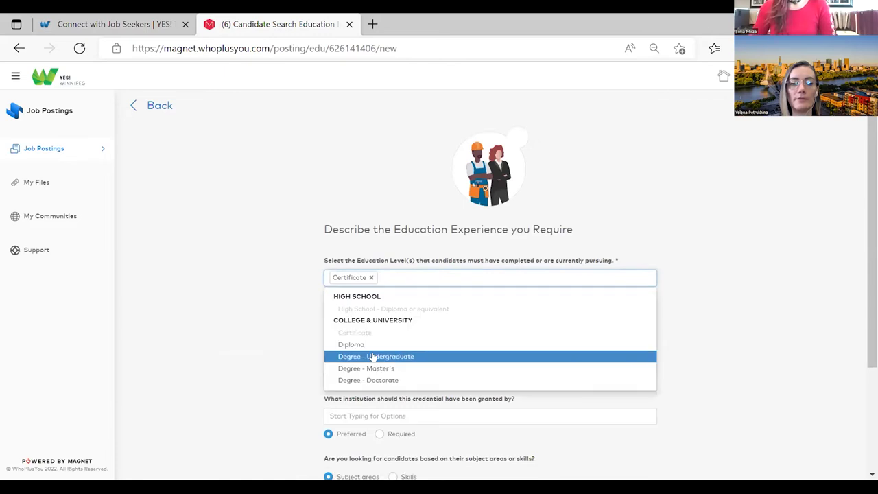
click(370, 344)
click(436, 277)
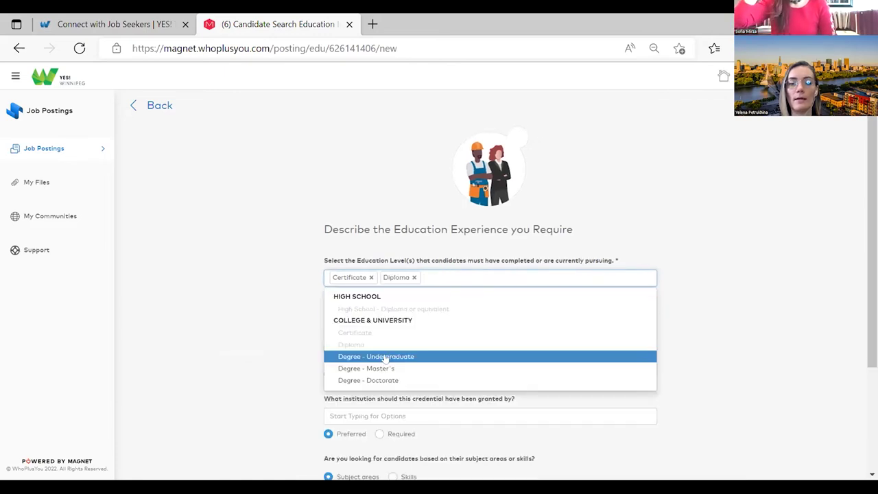
click(386, 357)
click(523, 278)
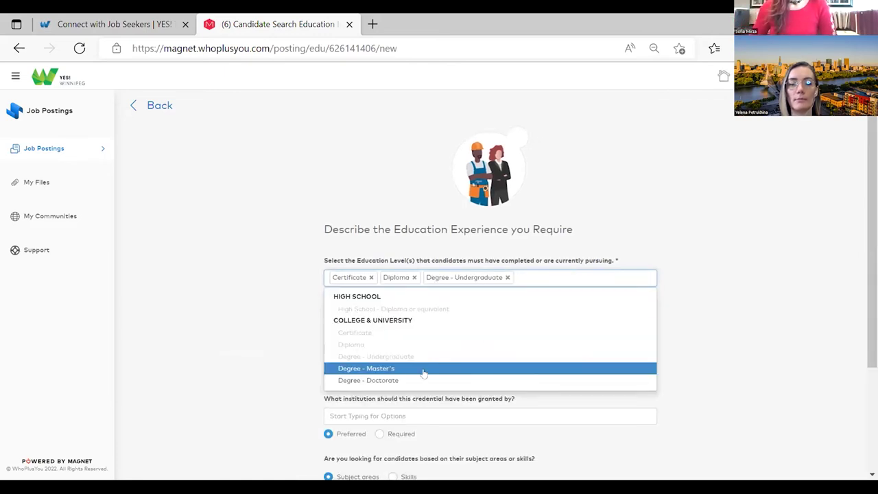
click(424, 371)
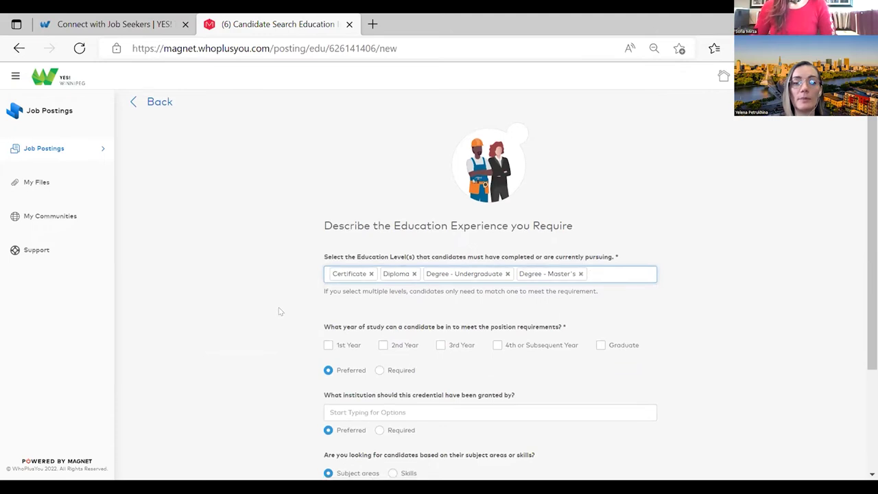
- Accept the Graduate year of study and mark it Required
scroll(278, 312, down, 1)
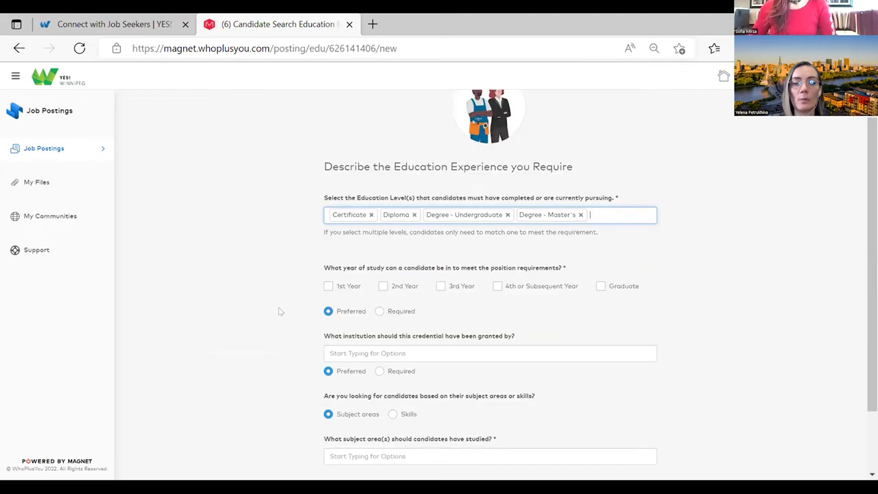
click(599, 286)
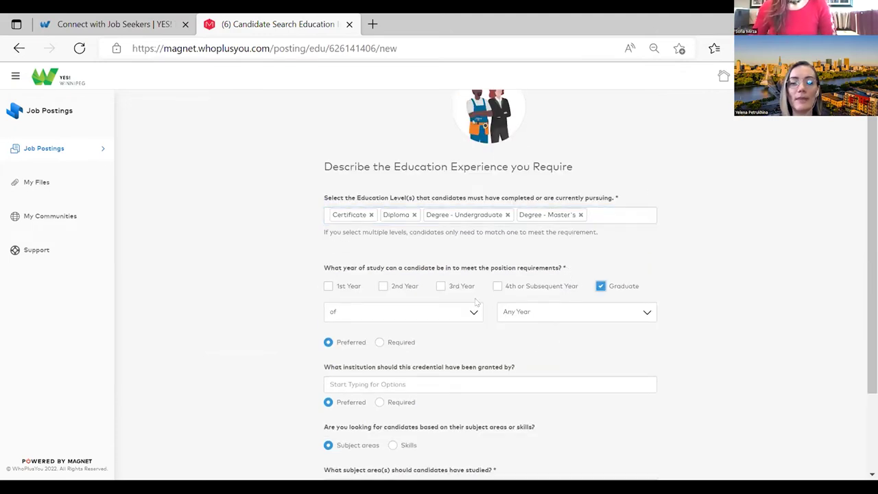
scroll(475, 301, down, 1)
click(378, 280)
scroll(622, 248, down, 1)
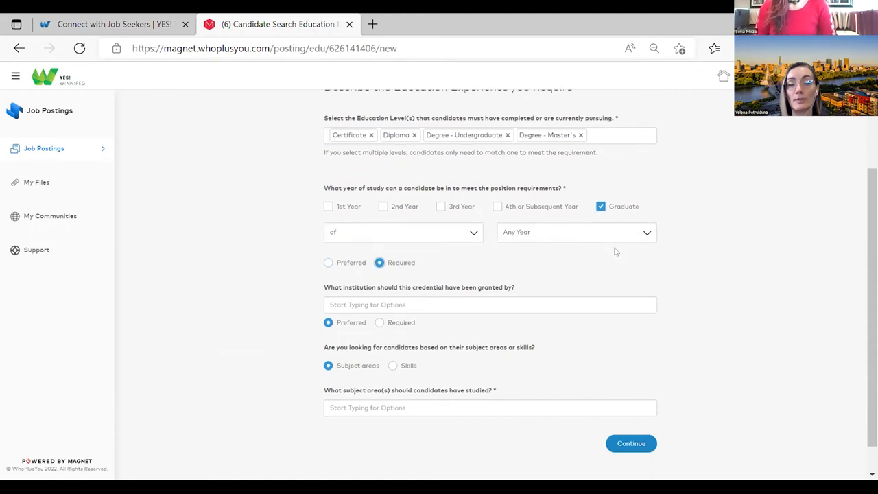
scroll(609, 254, up, 1)
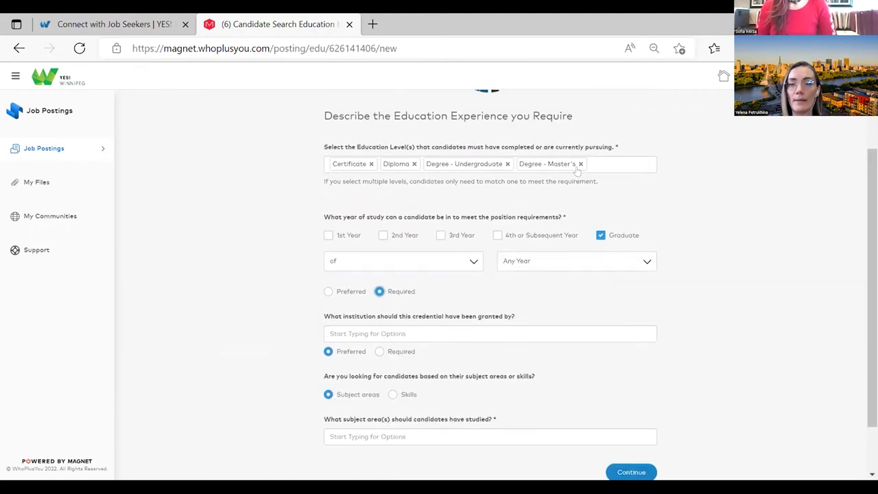
- Remove all four chosen education levels
click(580, 163)
click(509, 283)
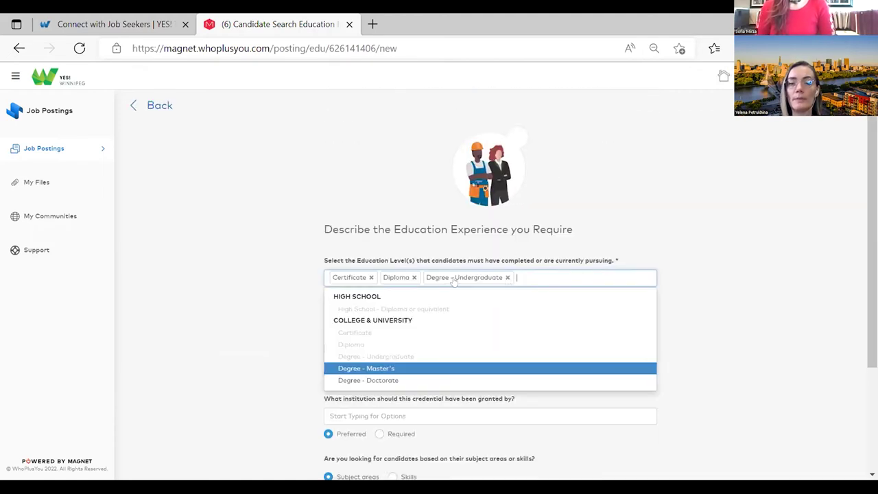
click(507, 277)
click(415, 278)
click(370, 277)
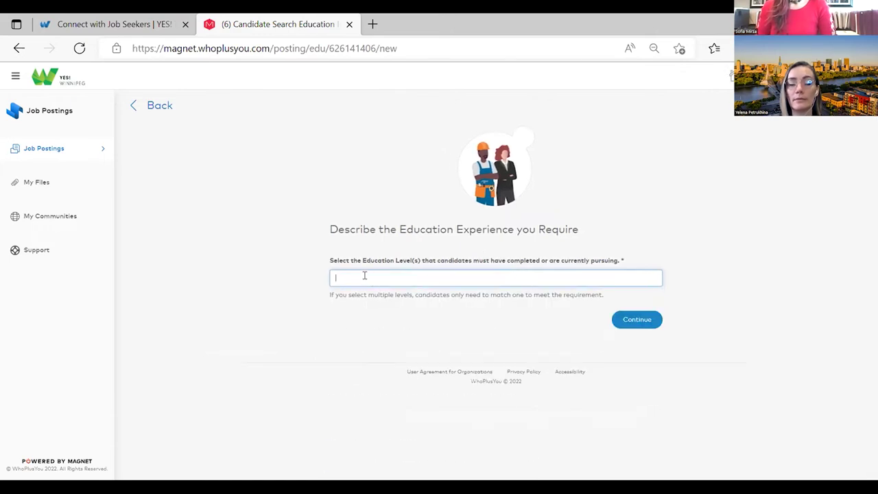
- Require High School - Diploma graduates, then remove the High School level again
click(364, 276)
click(391, 308)
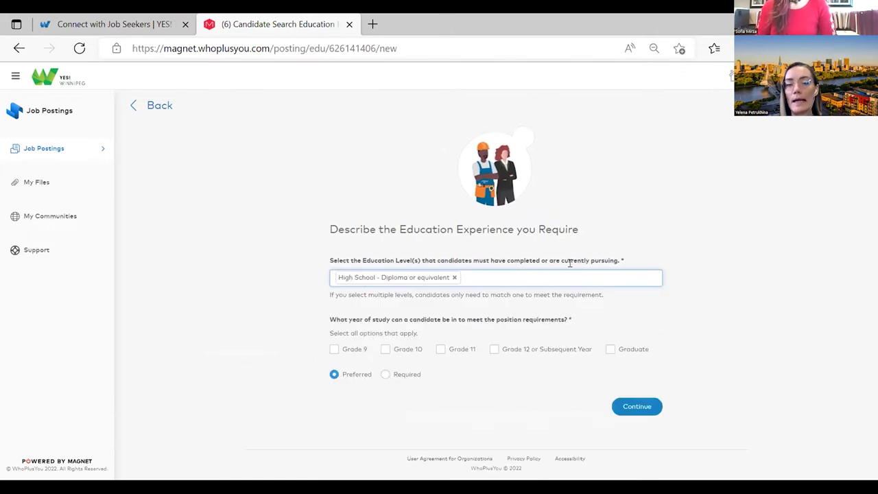
click(609, 349)
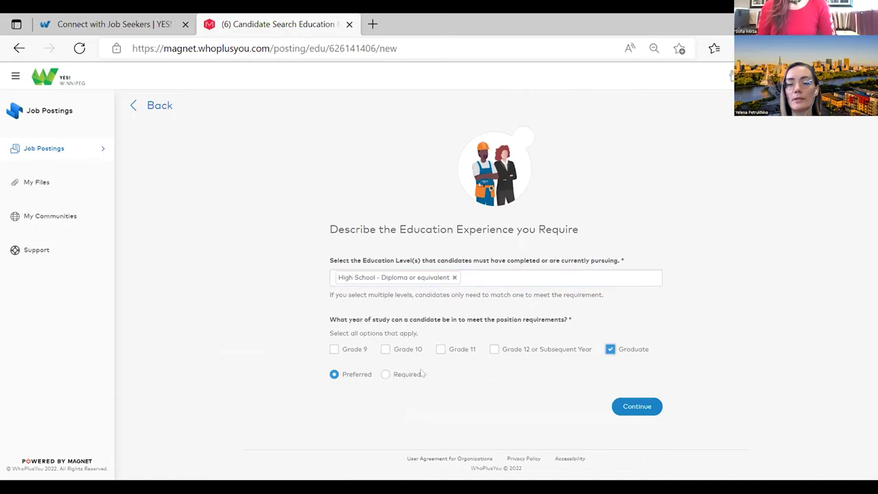
click(387, 375)
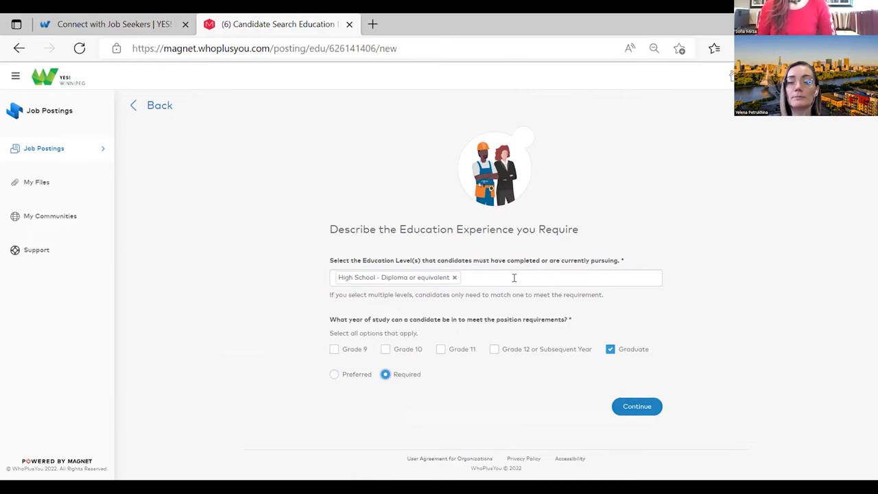
click(515, 277)
click(453, 277)
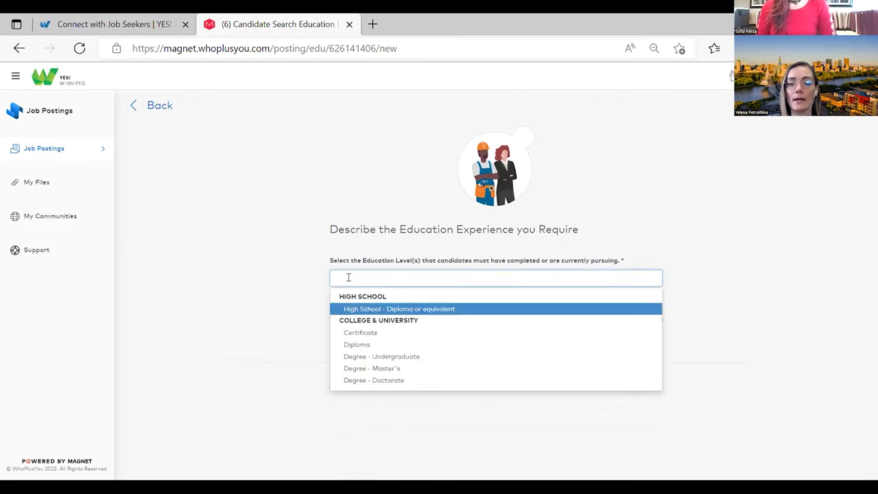
- Add Certificate, Diploma and Degree - Undergraduate levels with Graduate year of study Required
click(373, 334)
click(417, 271)
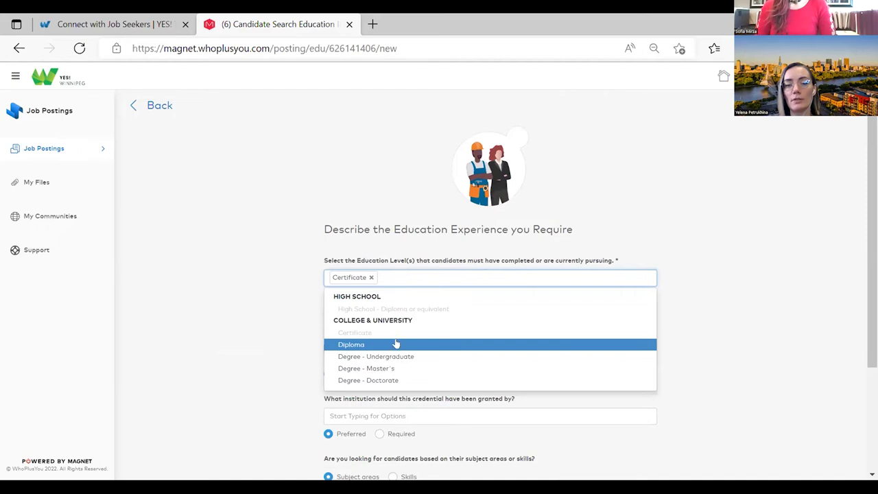
click(396, 345)
click(443, 274)
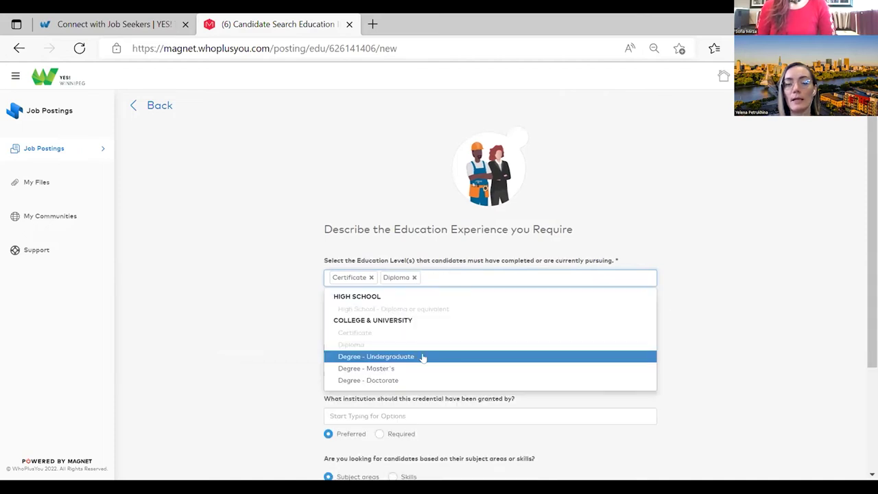
click(421, 357)
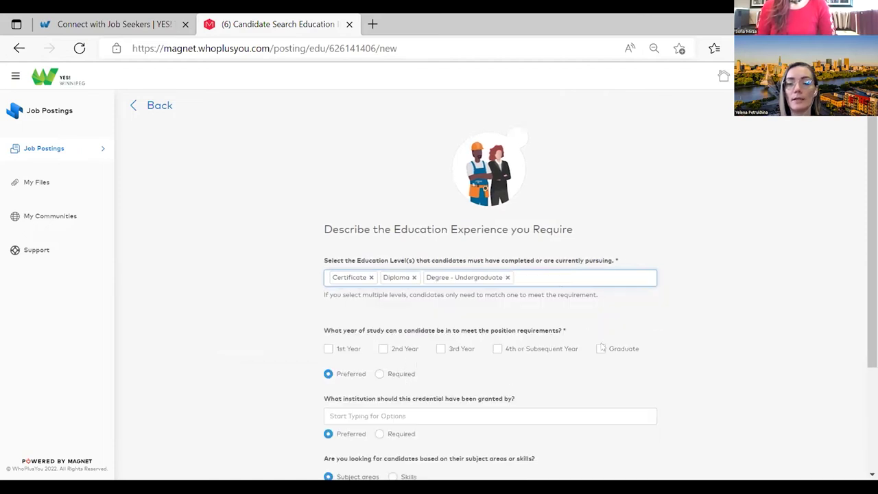
click(602, 347)
click(379, 405)
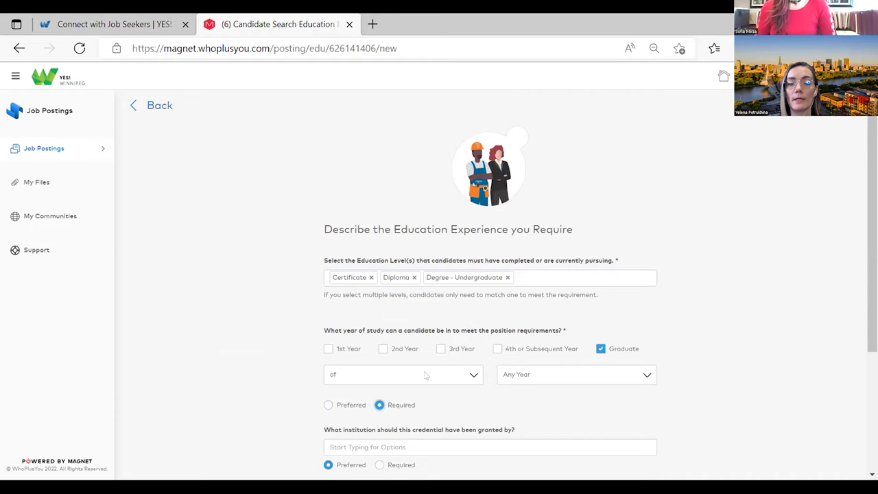
scroll(494, 312, down, 2)
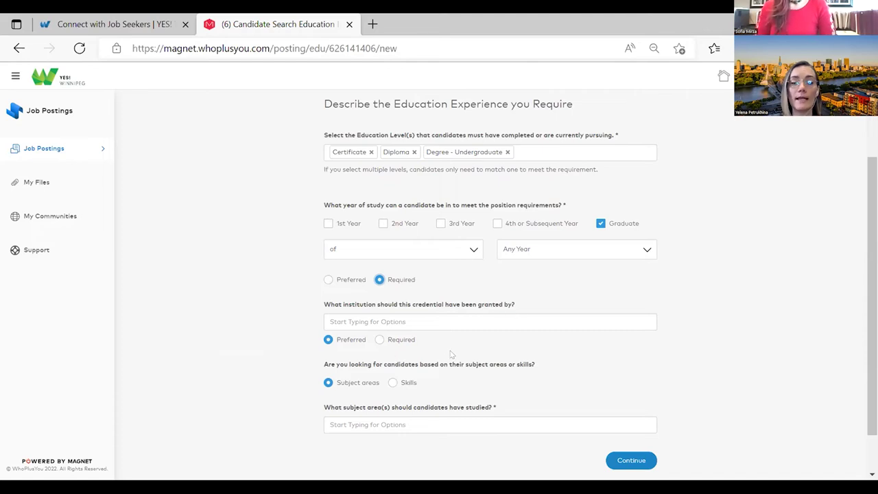
scroll(479, 320, down, 2)
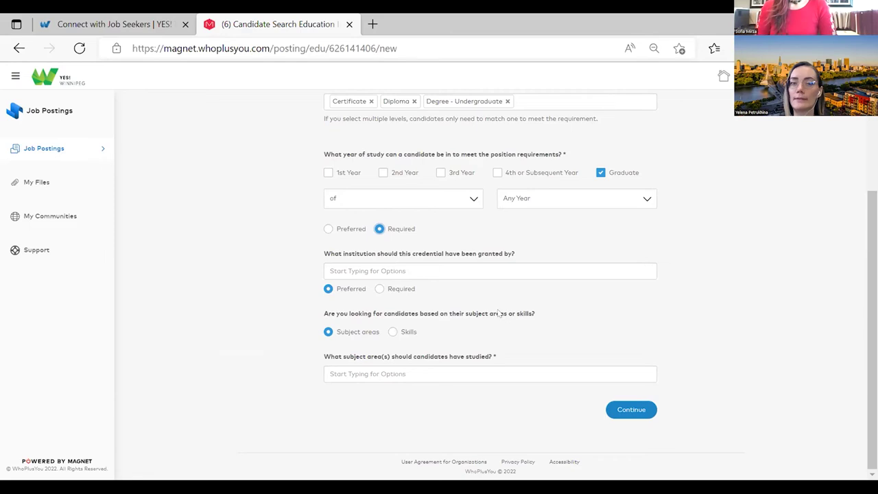
- Add Business and Management and Arts, Humanities and Social Sciences : All Programs subject areas
click(620, 411)
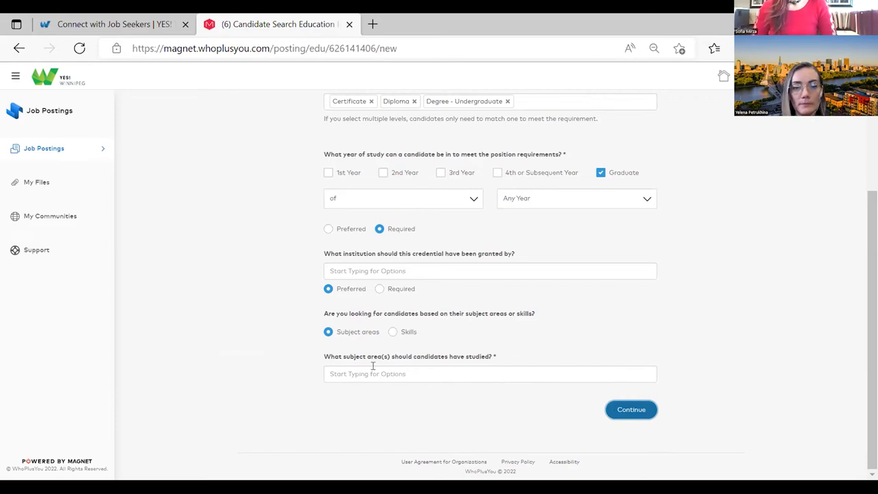
click(566, 371)
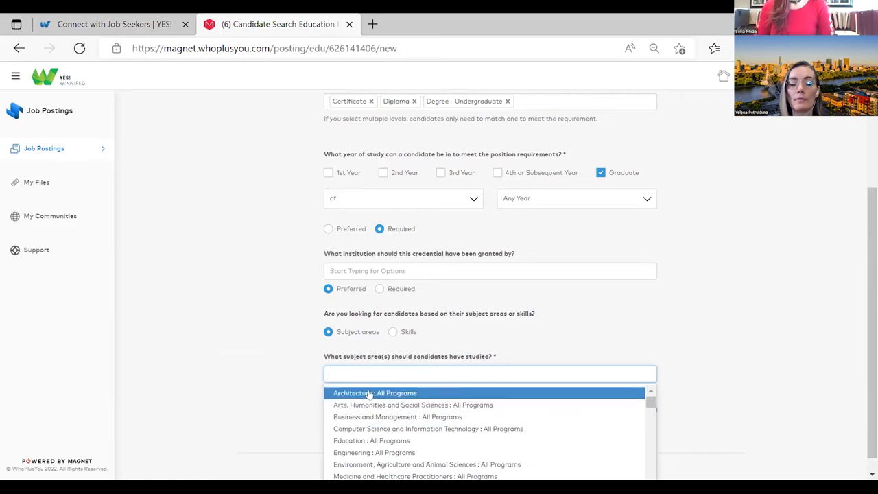
click(392, 417)
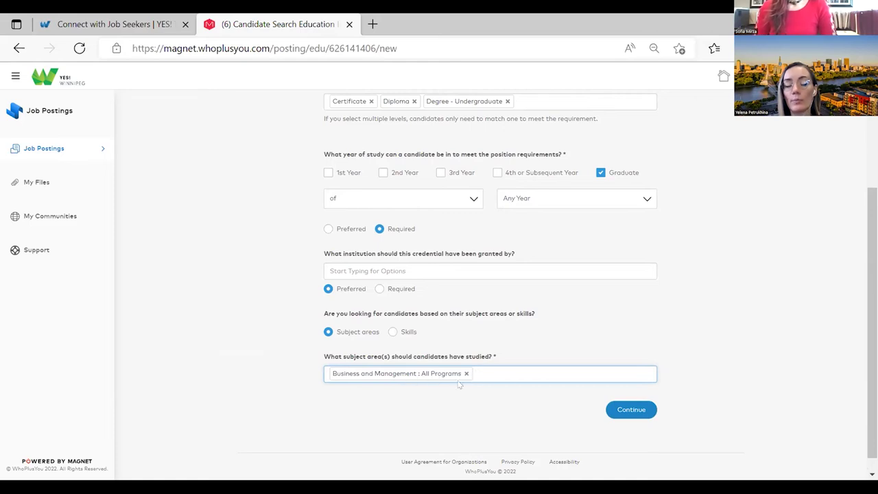
click(491, 370)
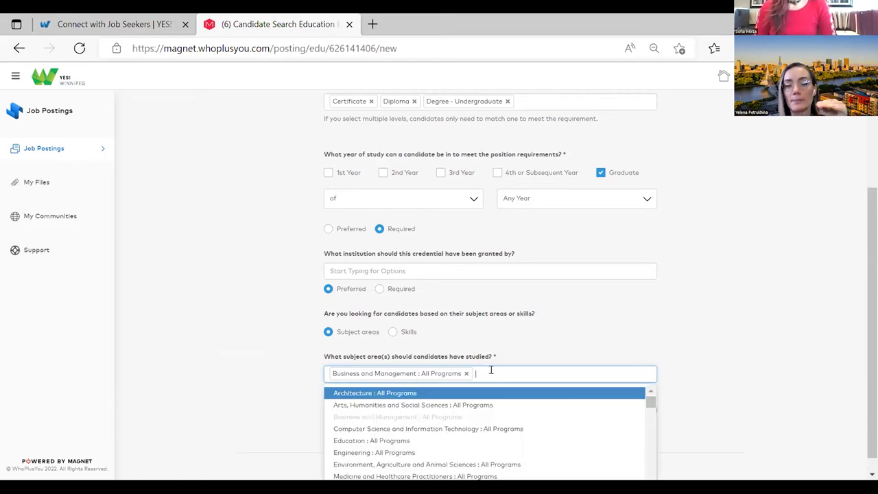
click(365, 406)
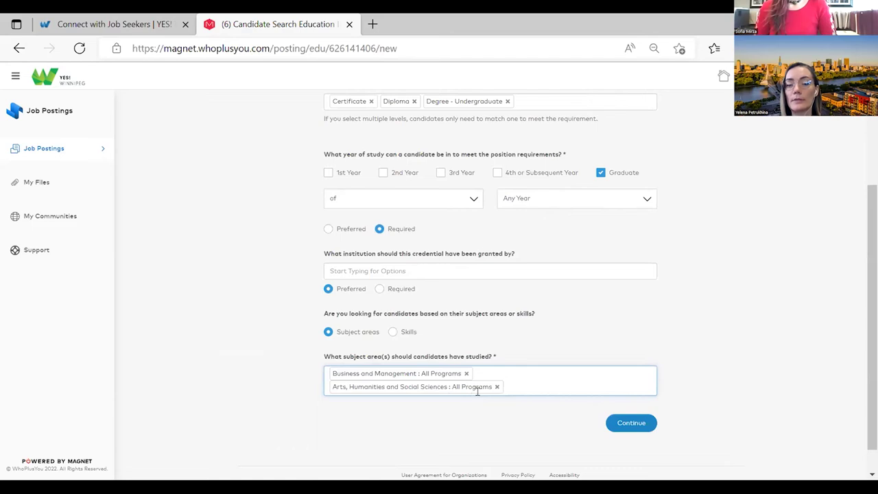
- Browse the remaining subject areas without adding more and save the education requirement
click(529, 380)
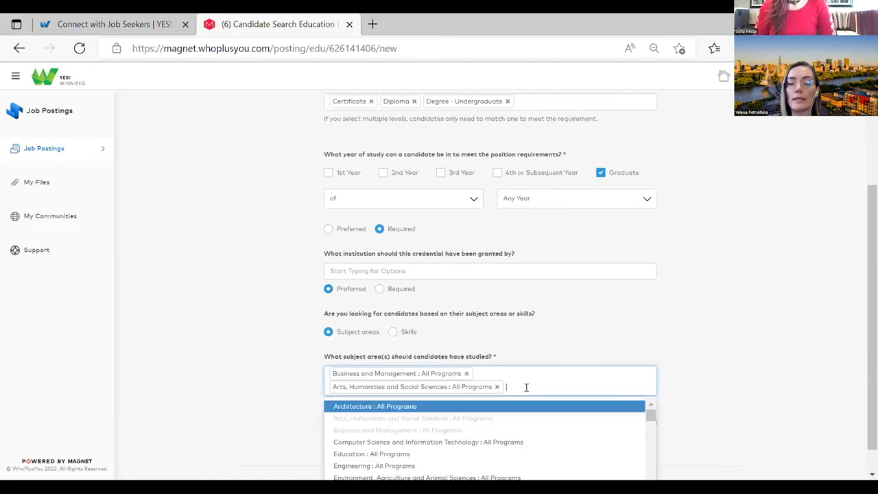
scroll(507, 422, down, 2)
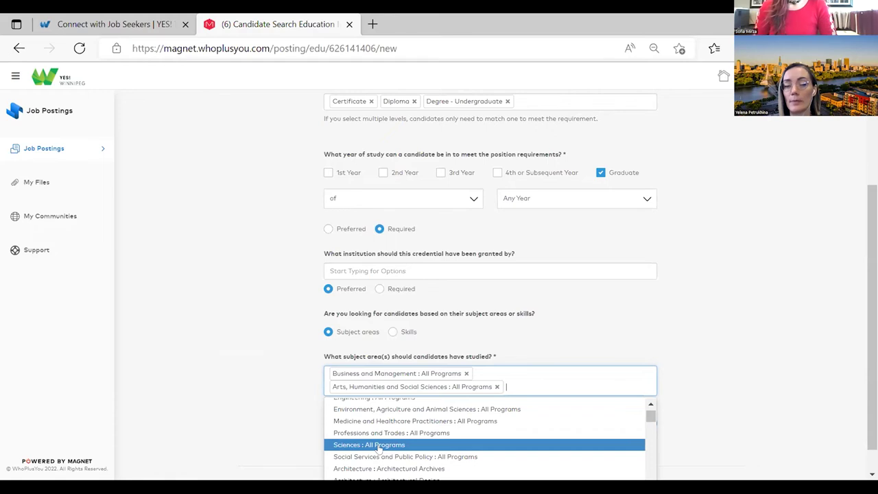
scroll(384, 446, down, 3)
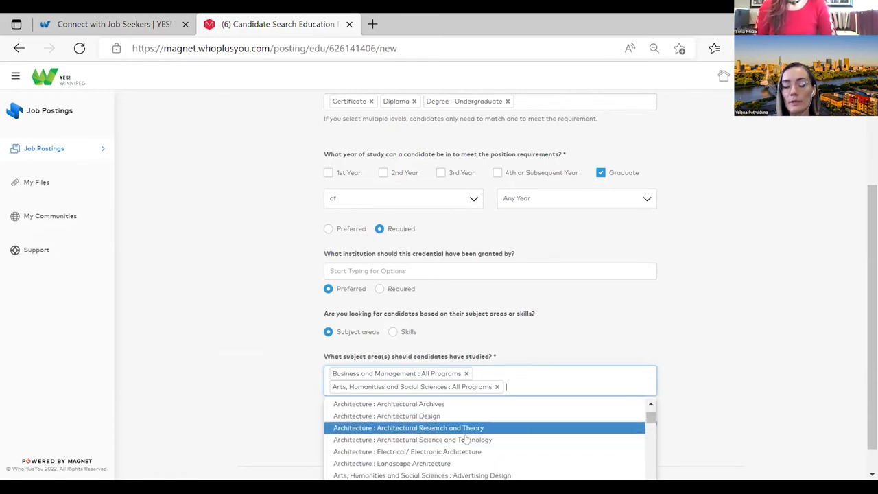
click(553, 347)
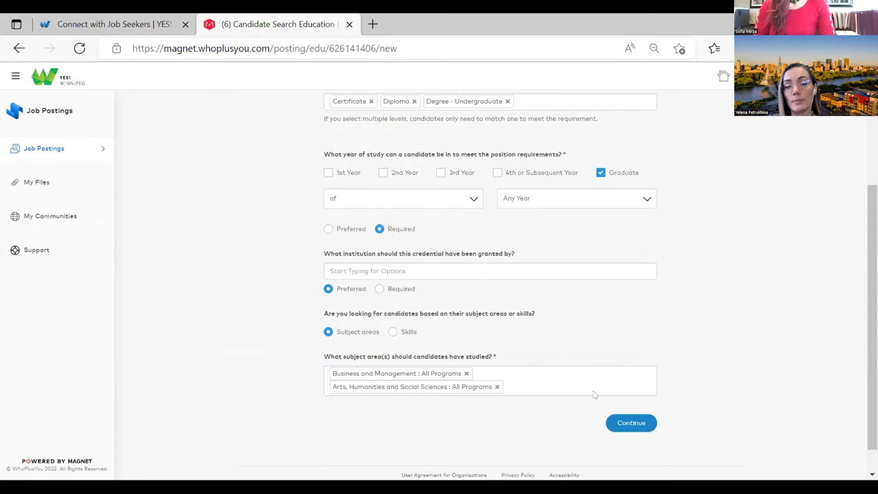
click(615, 424)
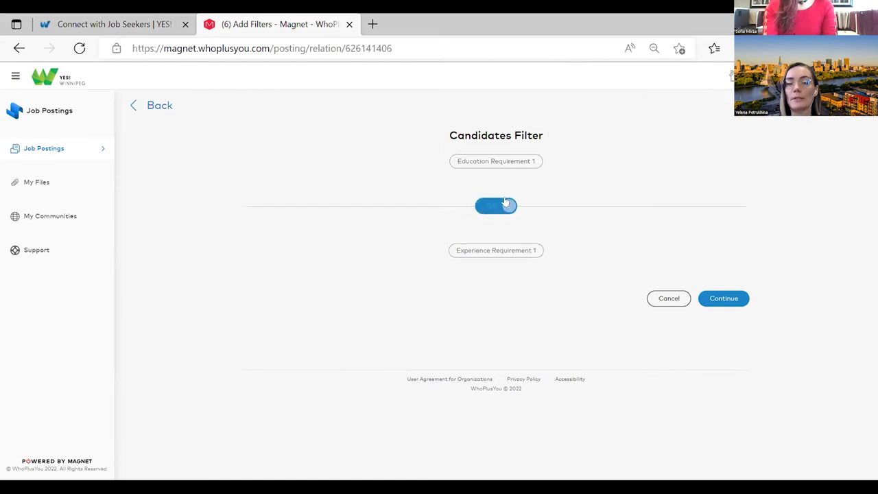
- Try AND between the education and experience requirements, revert to OR, and cancel the filter
click(488, 206)
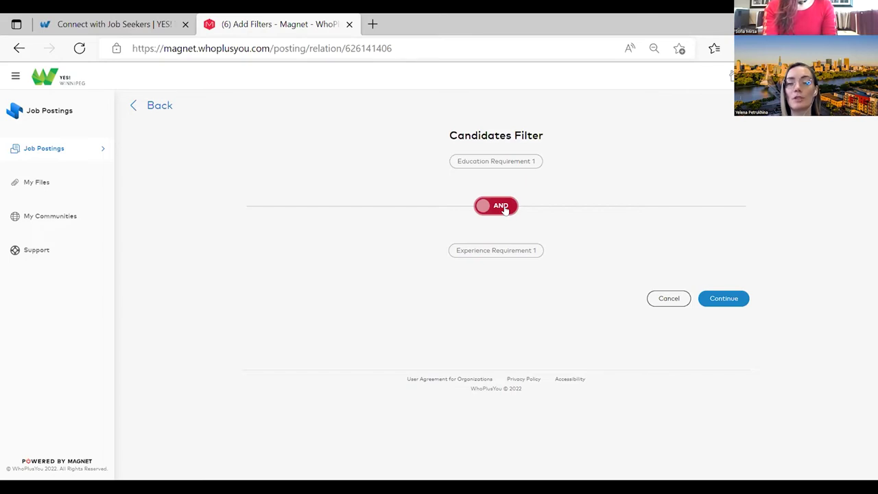
click(505, 207)
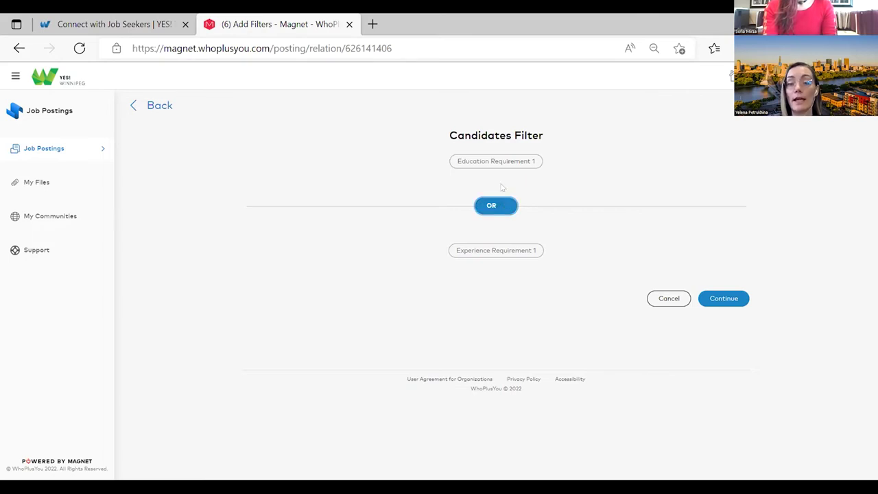
click(666, 299)
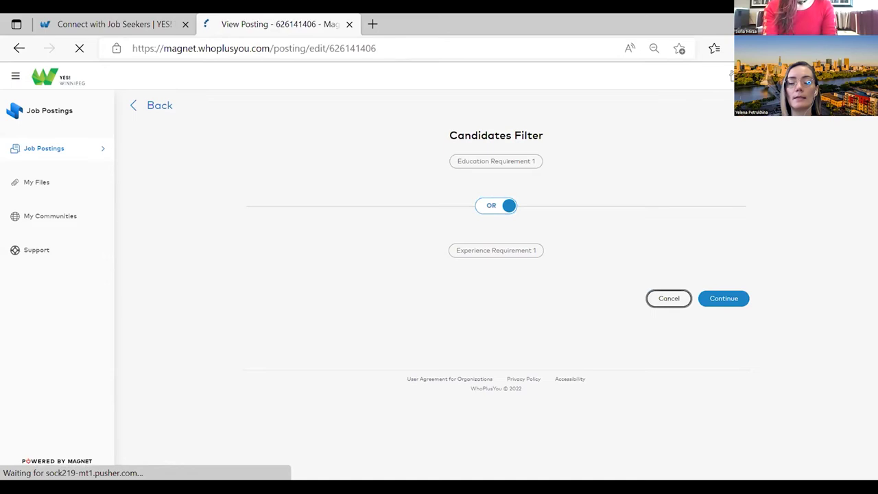
- Review the Education 1 and Experience 1 requirements and highlight the +12.7k targeted individuals estimate
scroll(572, 238, down, 20)
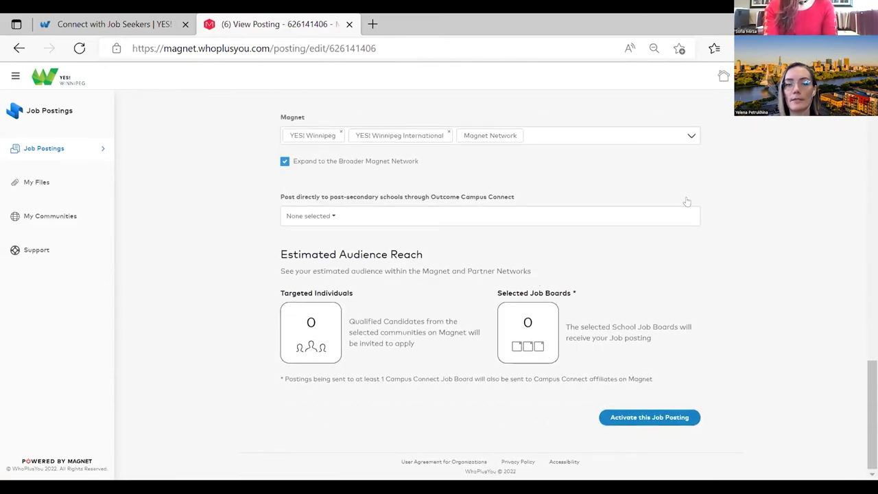
scroll(572, 224, up, 4)
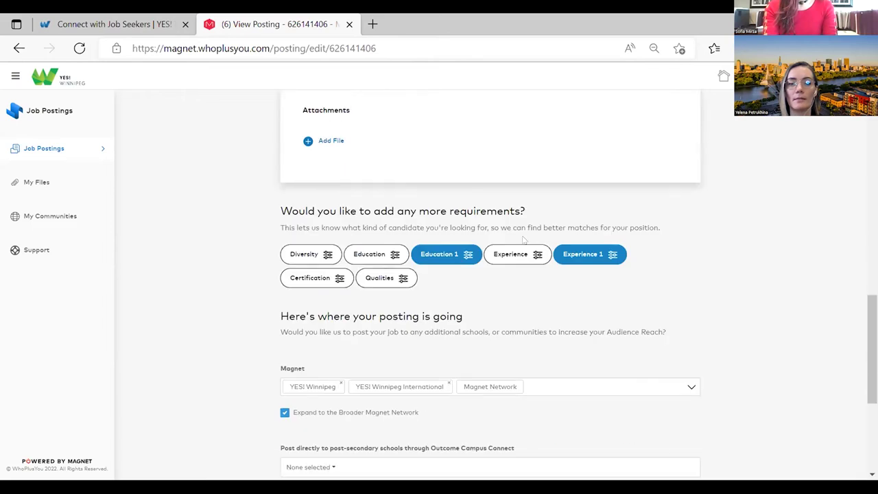
scroll(610, 248, down, 4)
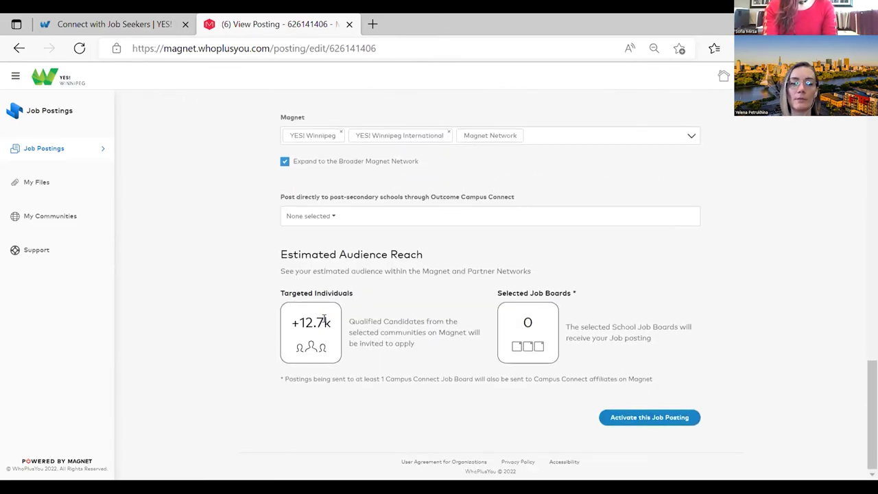
scroll(363, 313, up, 4)
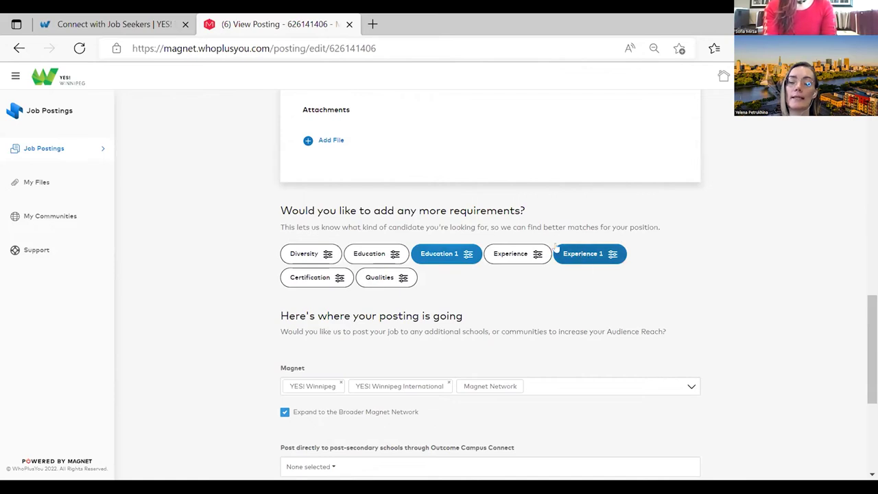
scroll(568, 254, down, 4)
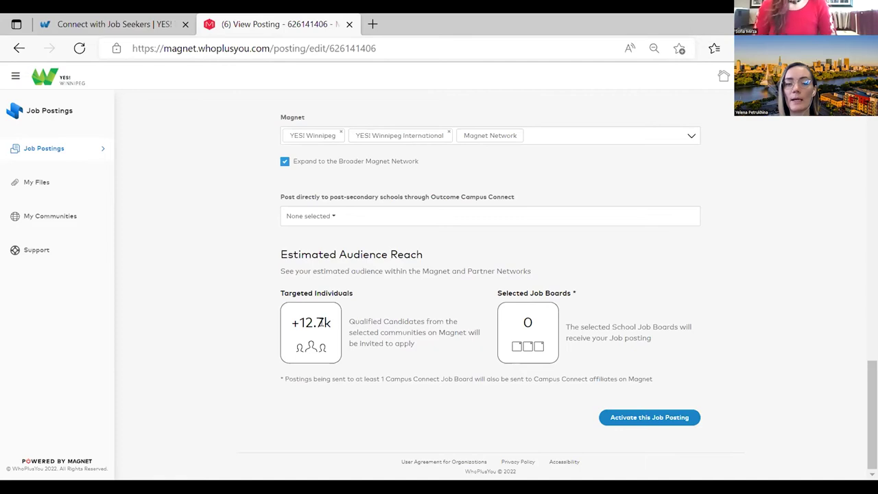
drag(324, 321, 297, 322)
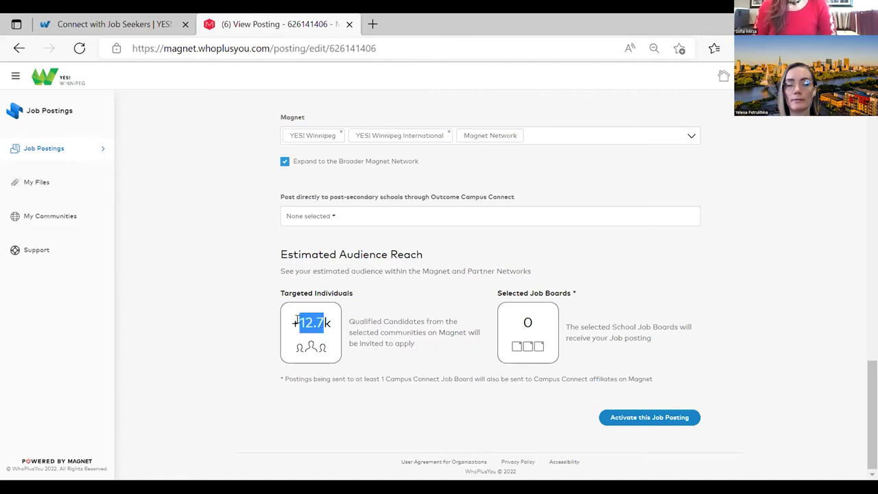